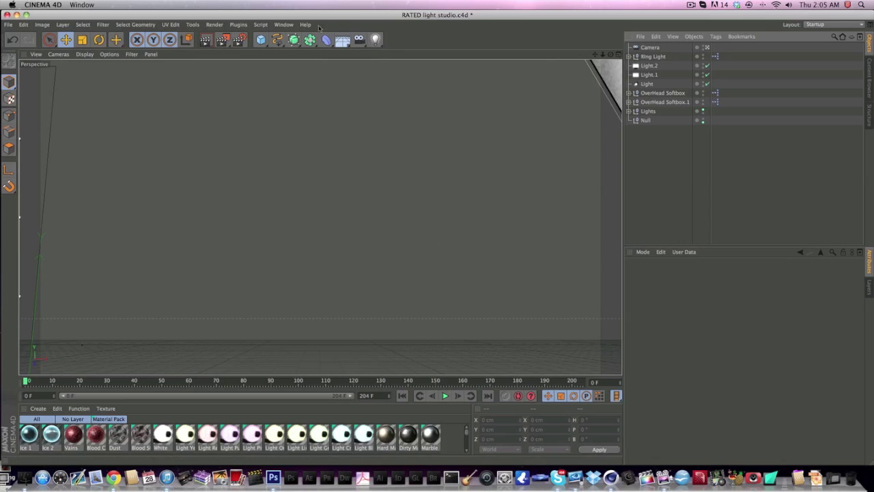
- Switch the interface to the Standard layout
click(283, 24)
mouse_move(301, 38)
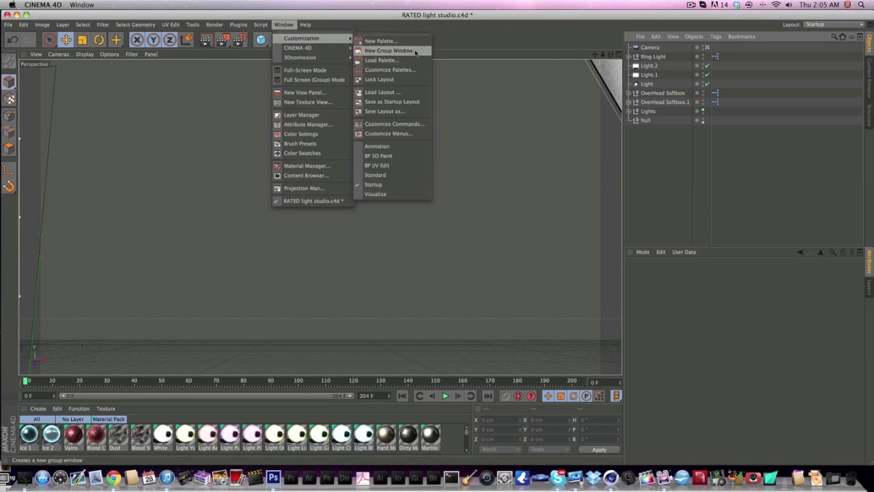
click(381, 175)
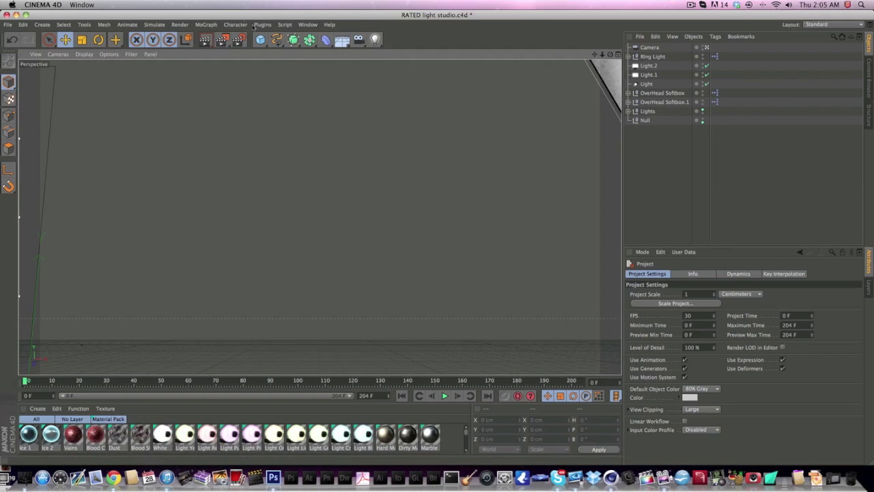
click(257, 25)
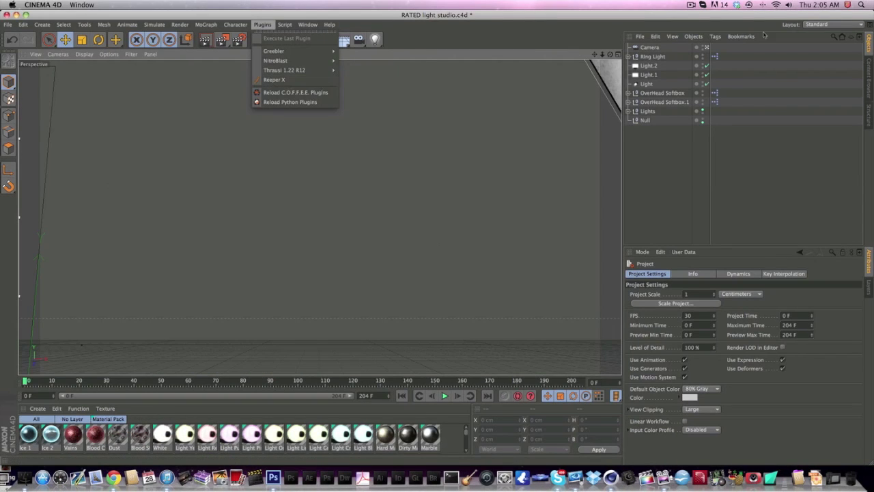
click(260, 28)
click(261, 37)
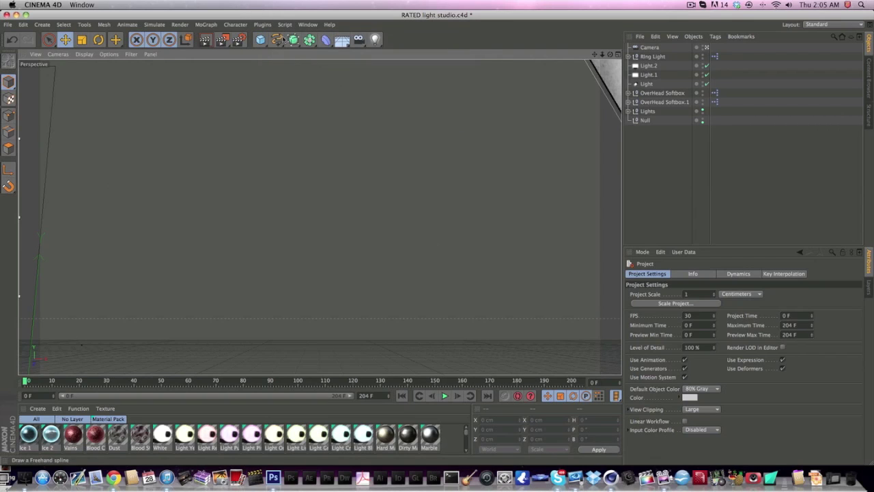
click(286, 32)
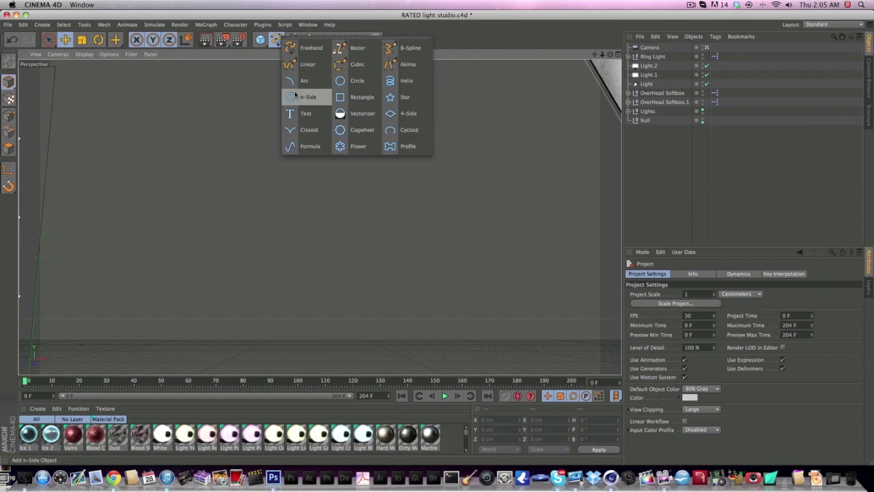
click(297, 85)
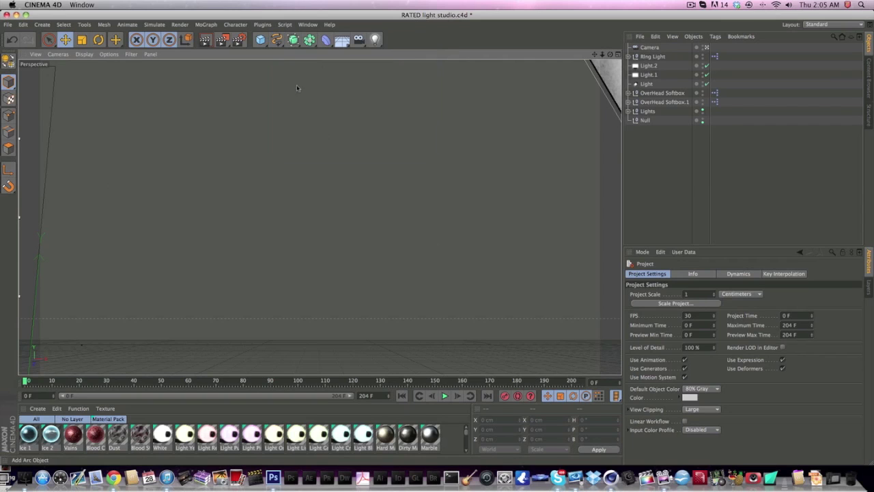
drag(147, 293, 354, 109)
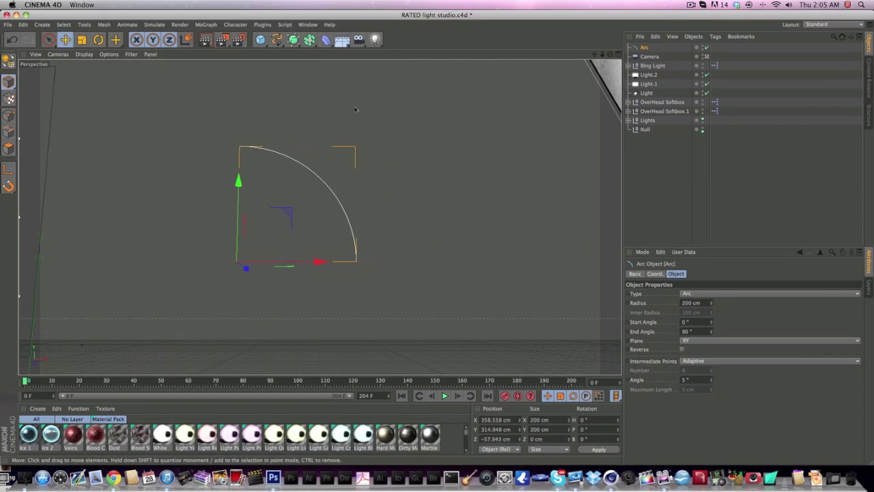
drag(437, 122, 599, 108)
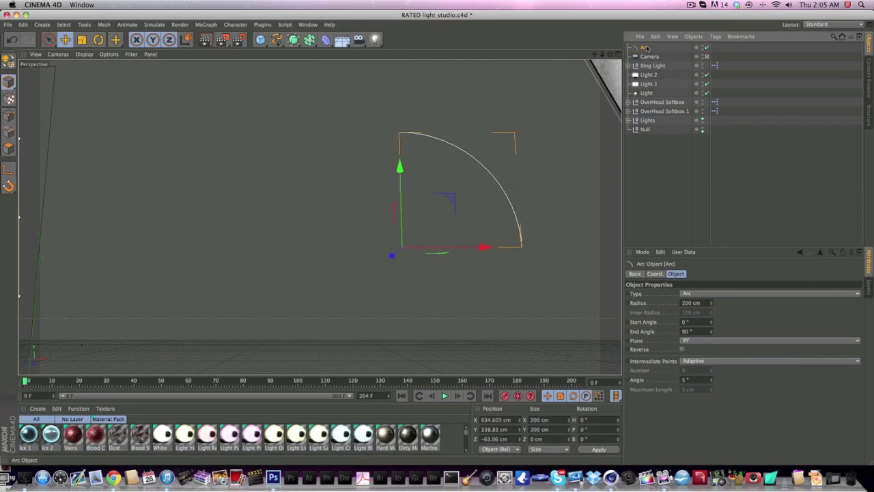
key(Delete)
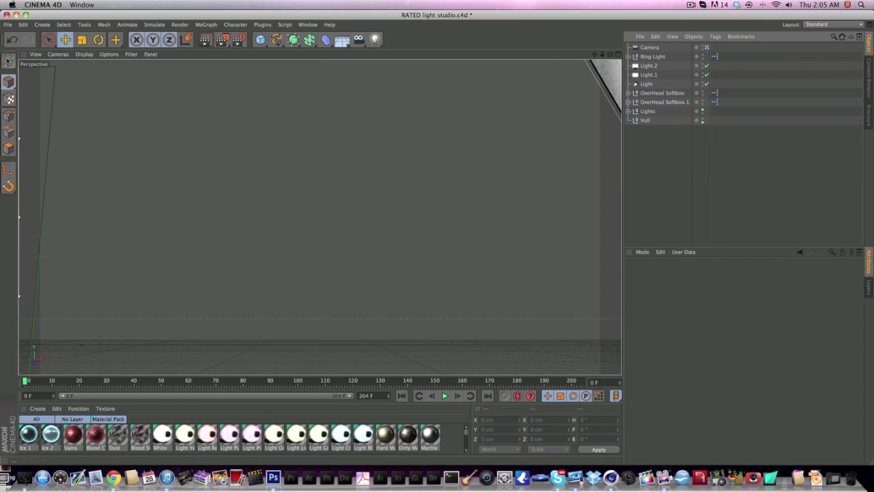
- Merge the Illustrator logo RR.ai from the Rateds Logo folder on the Desktop into the scene, accepting the import settings
click(9, 24)
click(21, 56)
scroll(289, 192, down, 3)
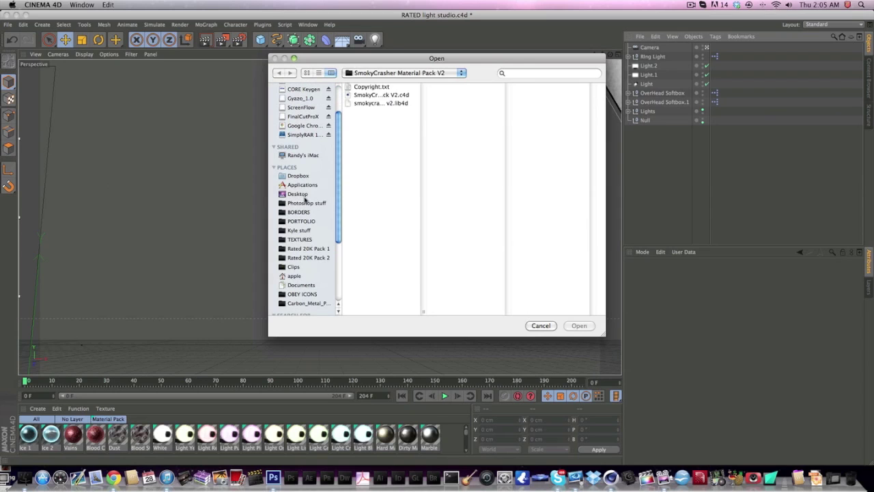
click(298, 194)
scroll(354, 200, down, 10)
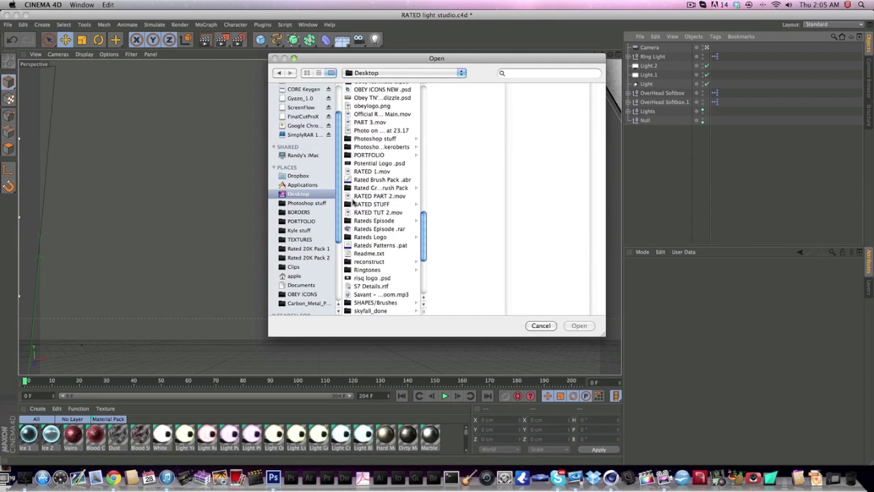
scroll(354, 200, up, 10)
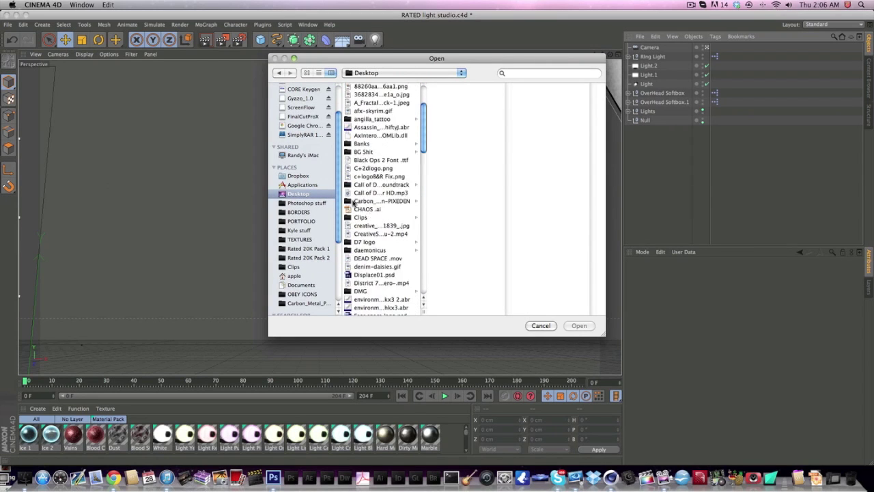
click(321, 248)
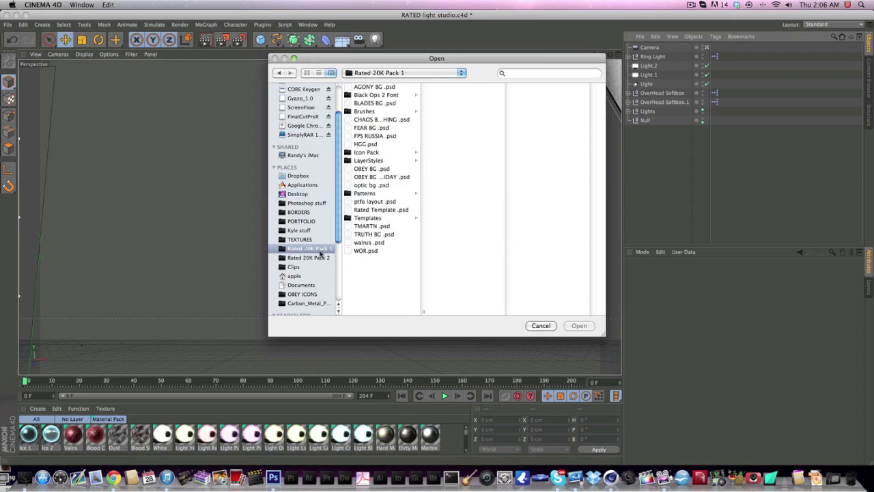
click(322, 258)
click(311, 196)
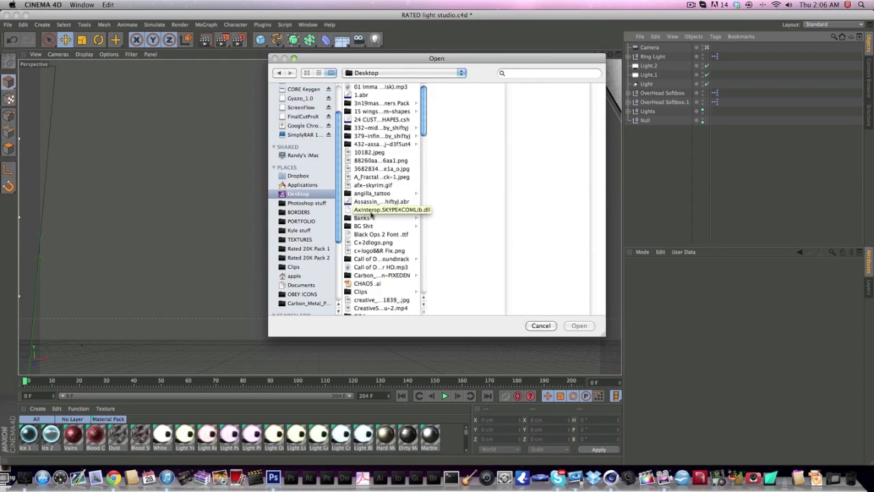
scroll(372, 216, down, 10)
scroll(372, 216, up, 3)
scroll(373, 215, up, 5)
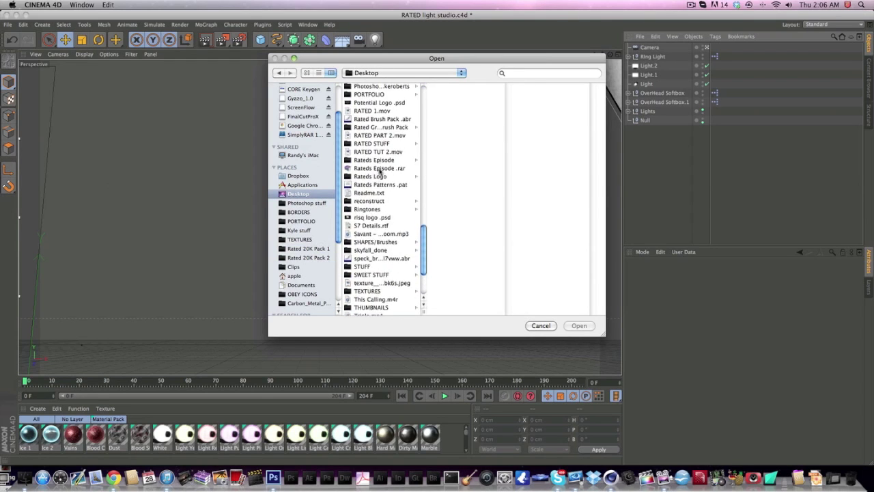
click(400, 203)
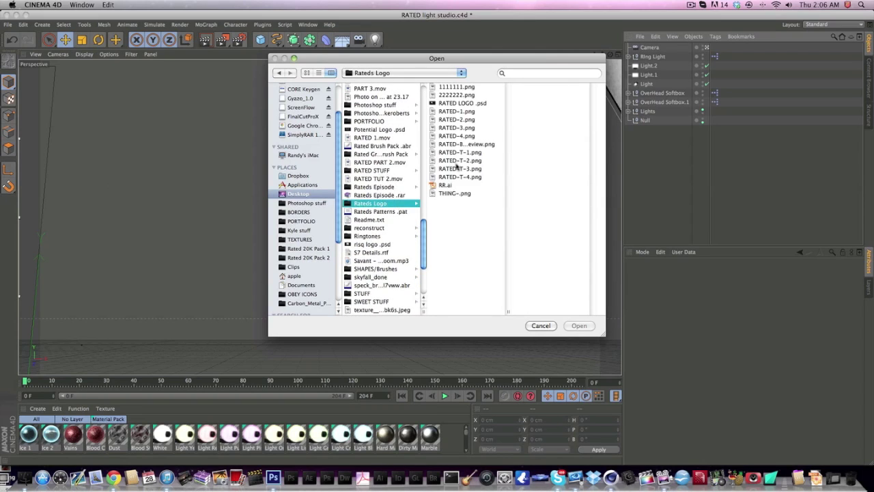
click(447, 185)
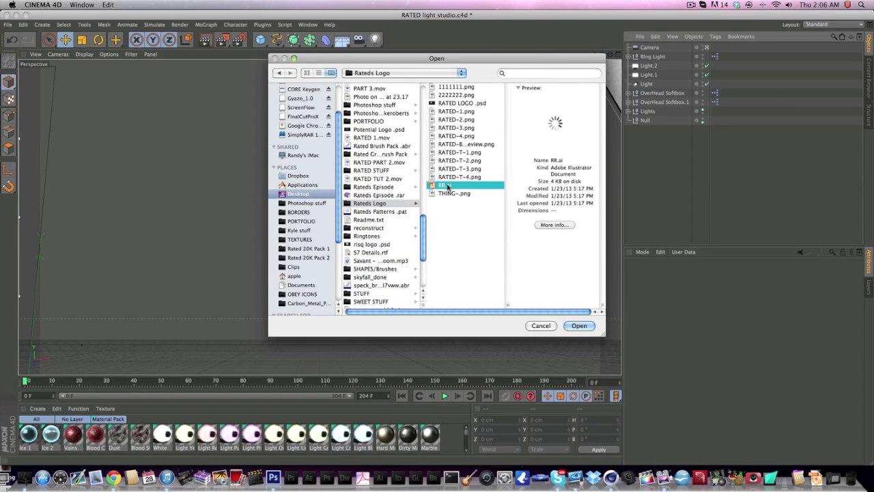
double_click(447, 185)
key(Return)
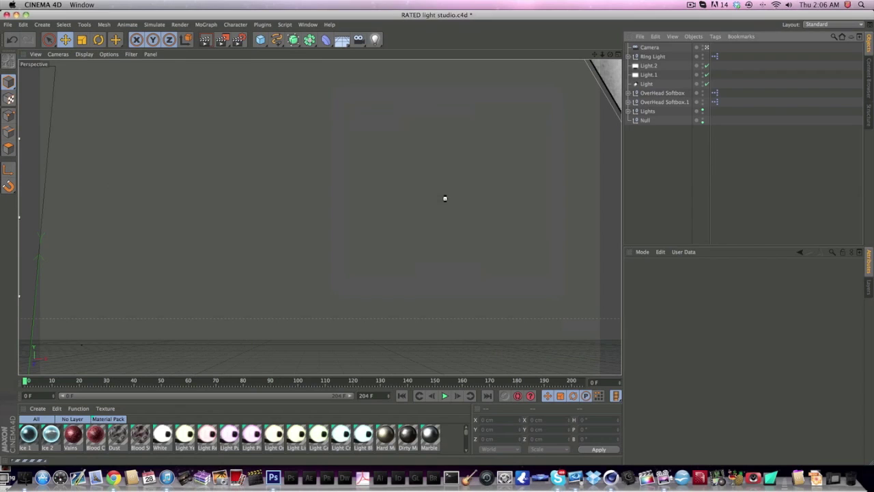
- Scale the RR spline to about 707 by 424 cm and move it to the middle of the camera view, standing near the floor
drag(516, 166, 26, 369)
click(80, 41)
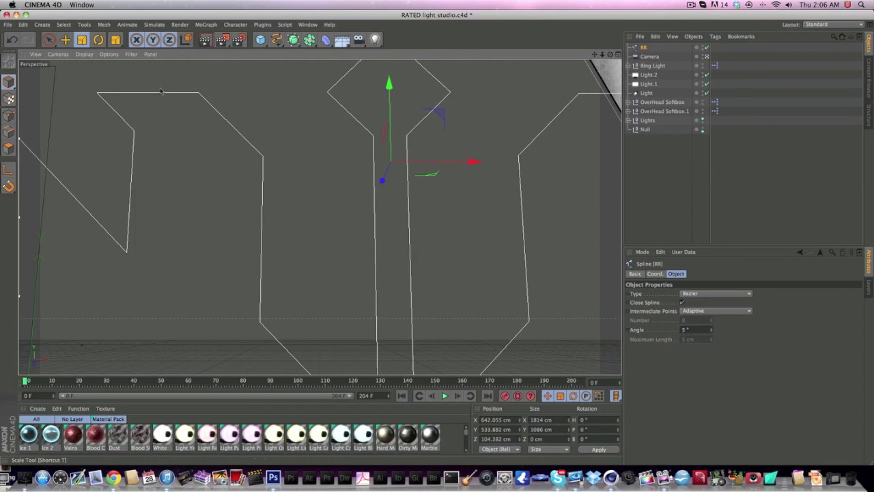
drag(507, 290, 196, 243)
key(e)
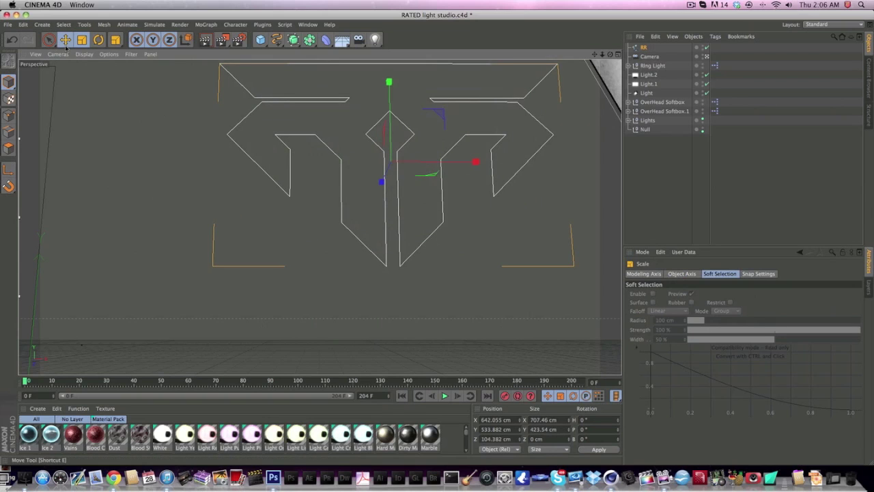
drag(410, 256, 377, 328)
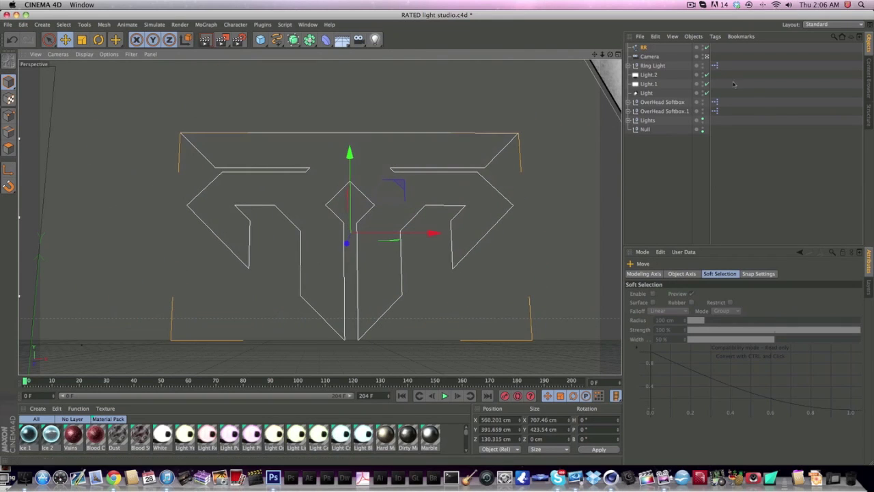
- Add a Reeper X plugin object and make the RR spline its child
click(264, 25)
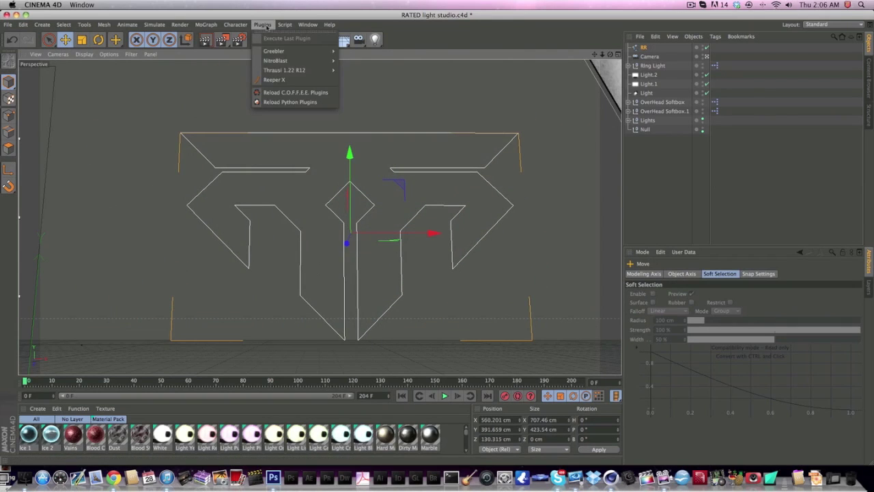
click(301, 81)
drag(644, 56, 648, 50)
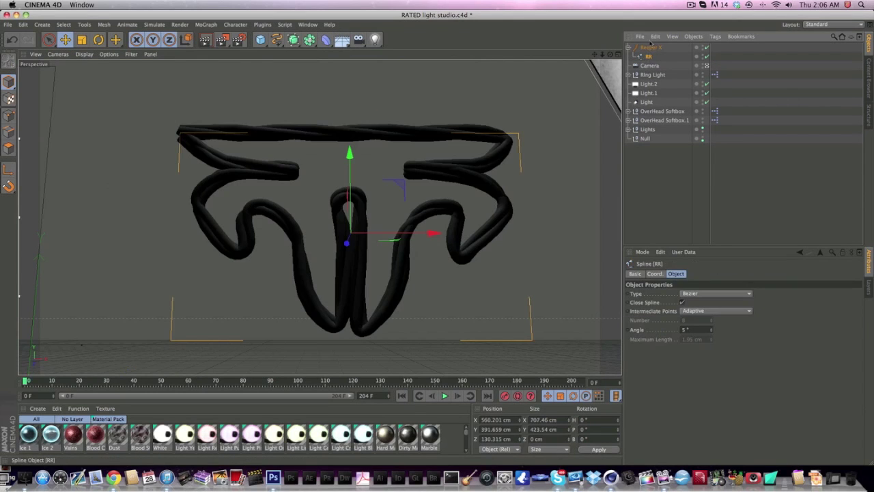
click(651, 47)
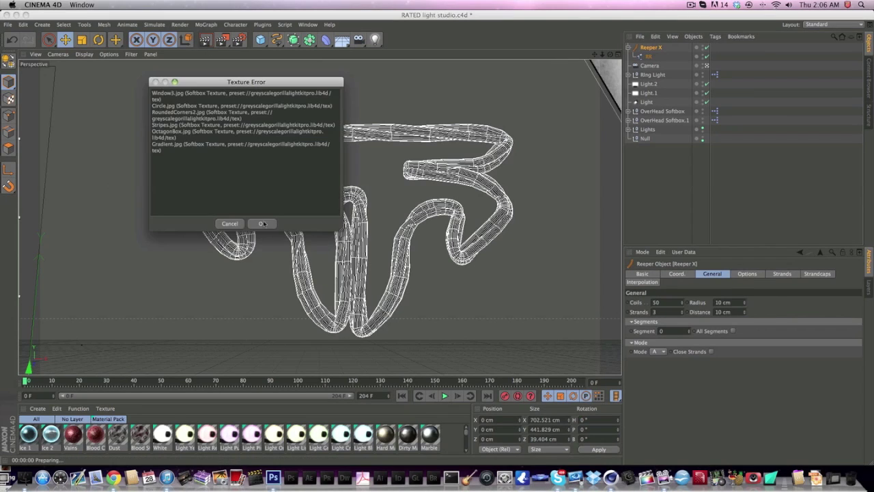
- Collapse and deselect the Reeper X object, and preview the rope logo with a viewport render despite the missing softbox textures
click(263, 223)
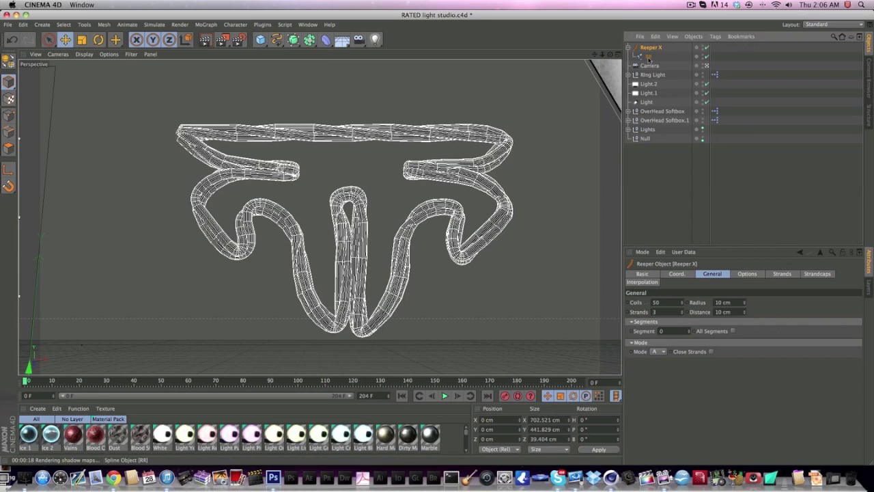
click(628, 47)
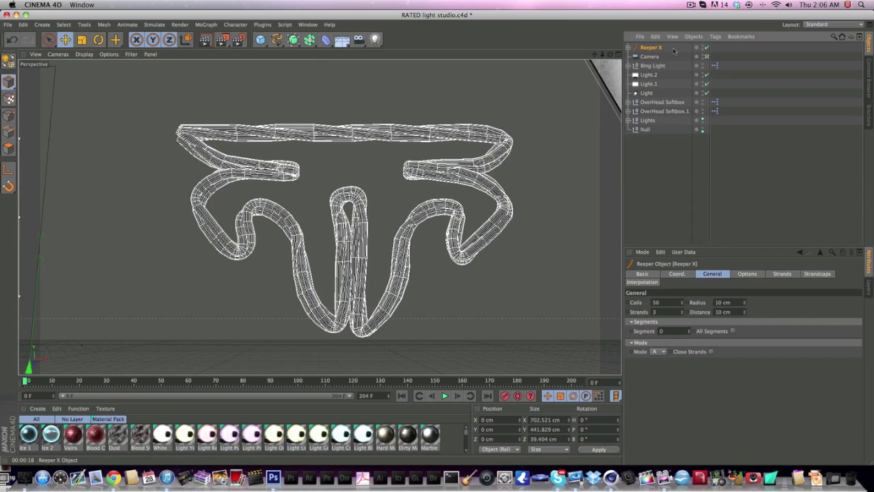
ctrl+click(642, 49)
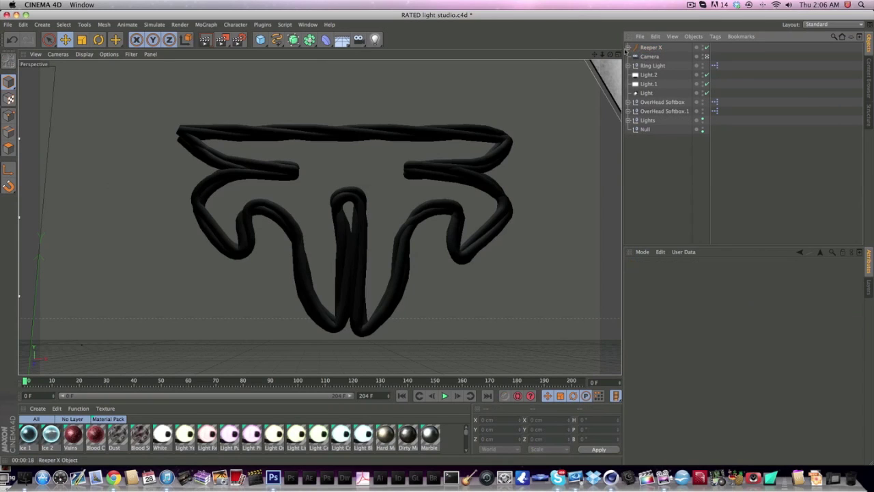
click(206, 42)
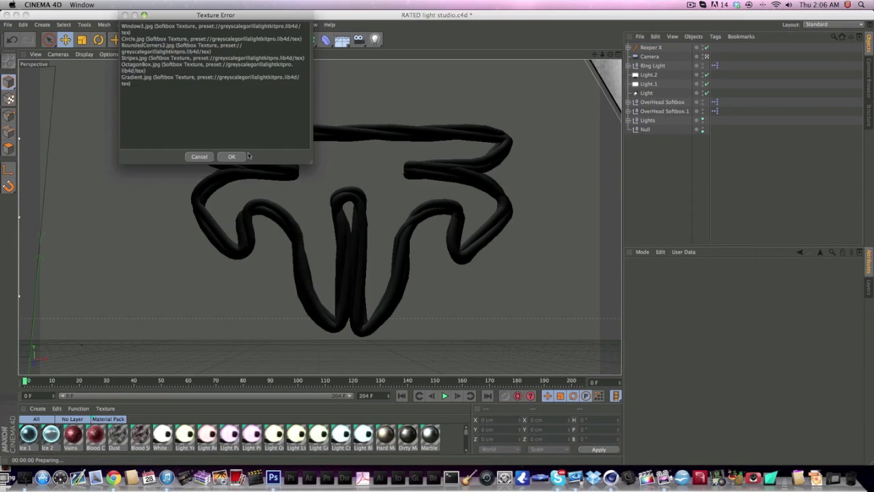
click(239, 157)
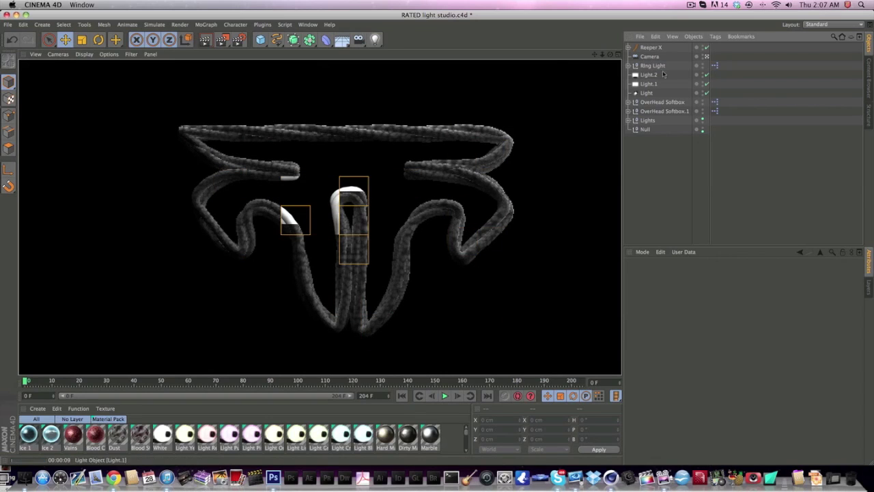
click(638, 47)
click(629, 48)
mouse_move(648, 56)
mouse_down()
mouse_move(655, 48)
mouse_move(645, 48)
mouse_up()
click(650, 56)
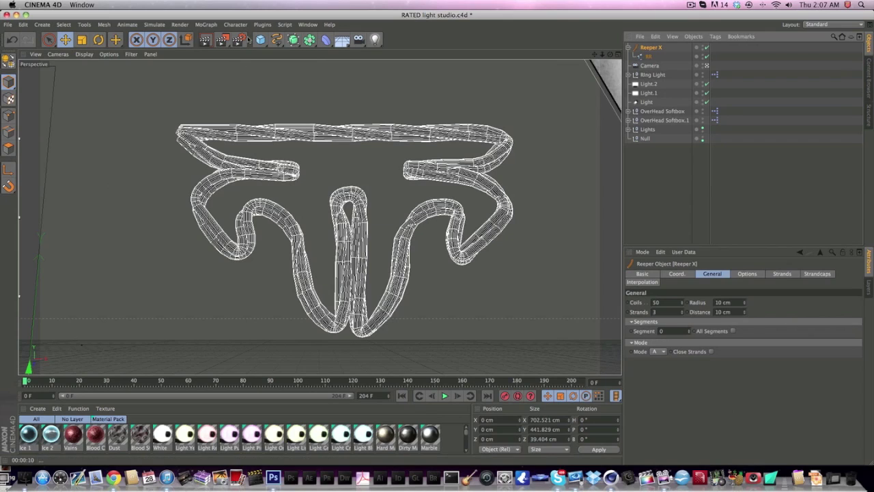
click(263, 25)
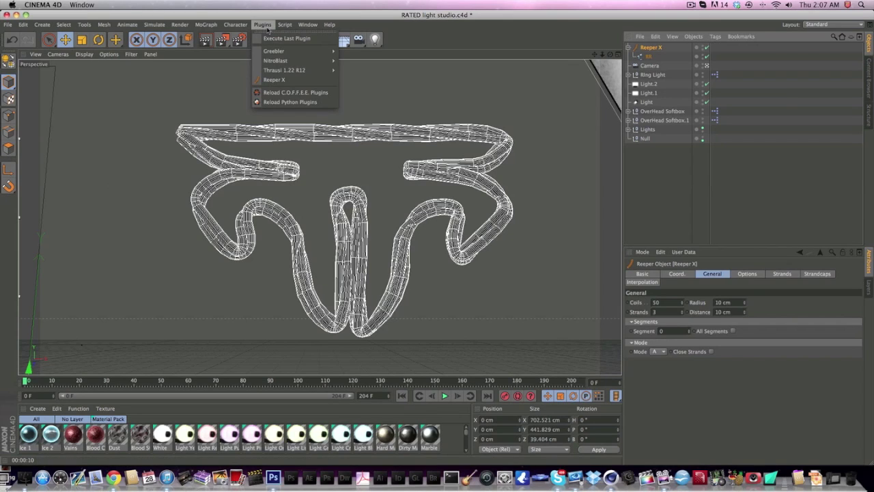
click(267, 27)
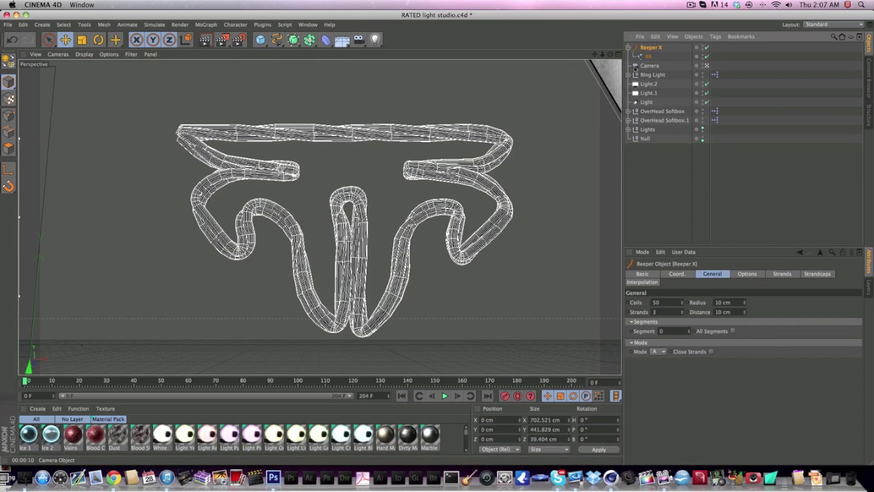
mouse_move(648, 50)
mouse_down()
mouse_move(644, 57)
mouse_move(650, 49)
mouse_up()
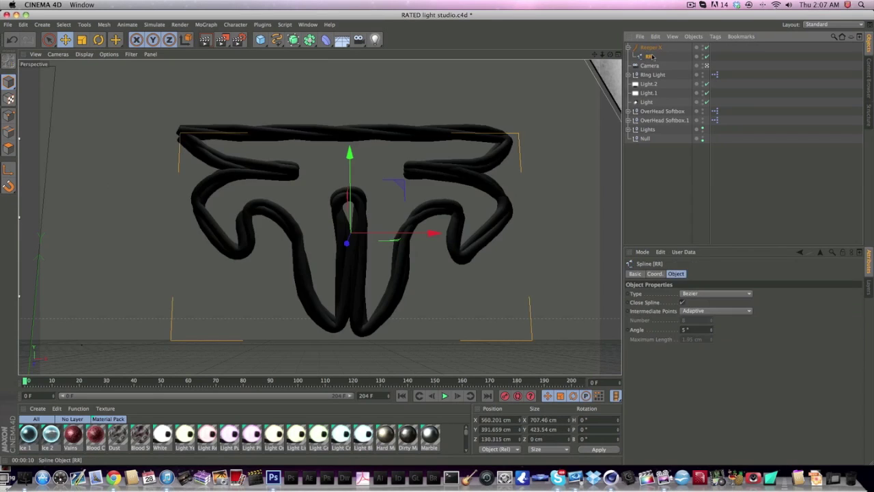
click(649, 48)
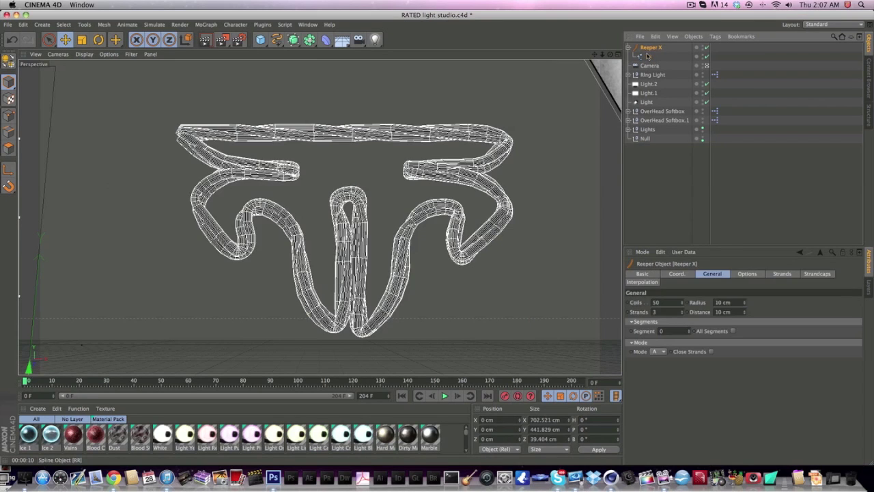
click(649, 57)
- Try the Reeper X rope with a distance of 100 cm, restore 10 cm, and try 8 strands
click(650, 48)
click(655, 311)
double_click(657, 303)
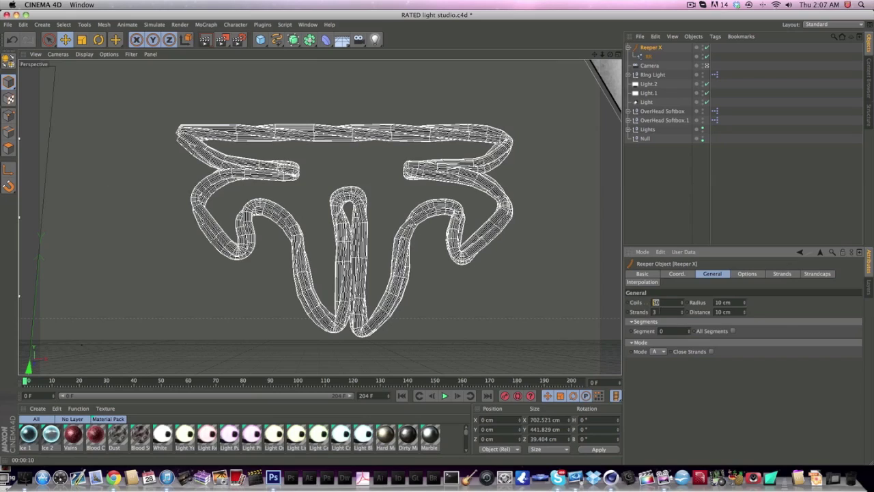
drag(746, 312, 675, 312)
text(100)
key(Return)
text(1)
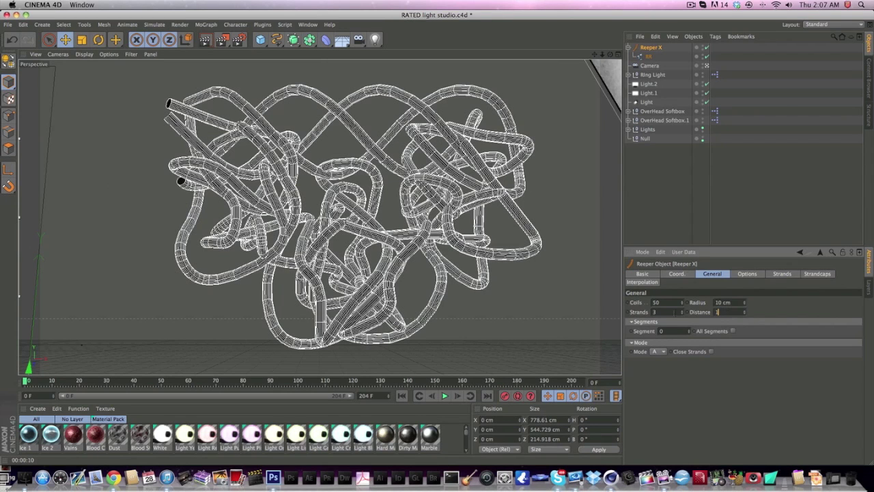
text(0)
key(Return)
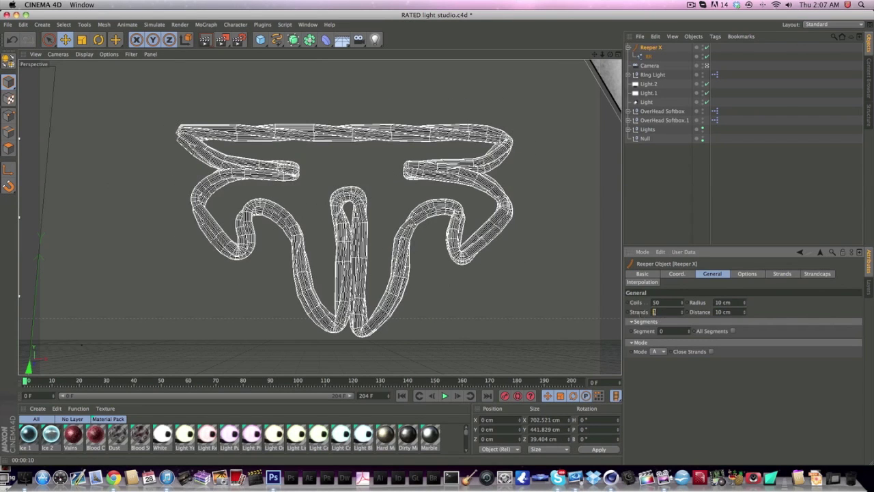
text(8)
key(Return)
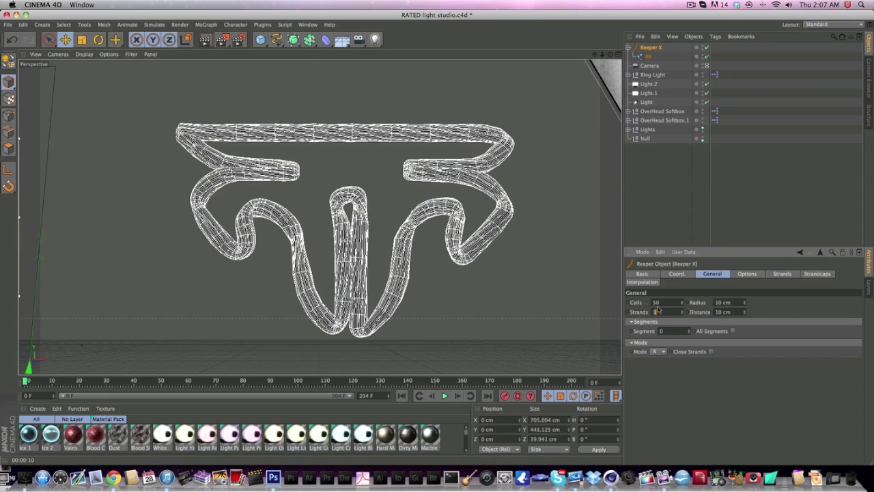
- Set the Reeper X rope to 150 coils and 5 strands
click(682, 301)
drag(683, 303, 643, 303)
text(150)
key(Return)
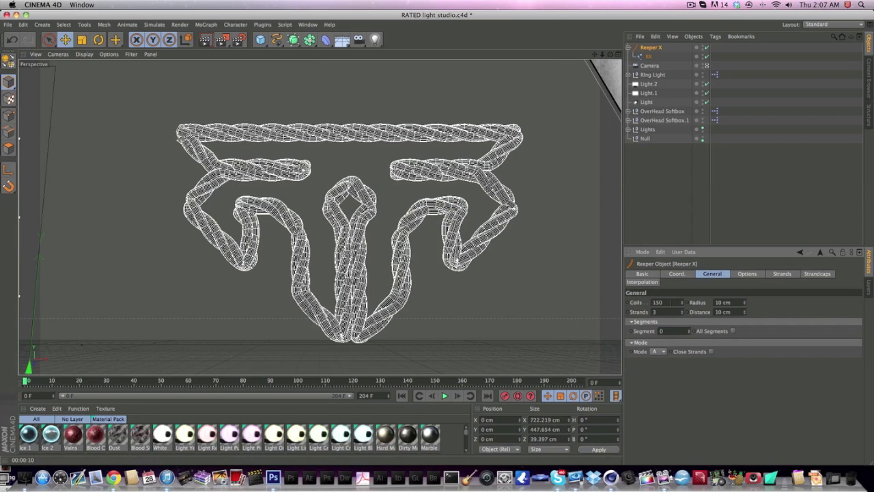
drag(663, 302, 645, 302)
text(150)
key(Return)
key(Return)
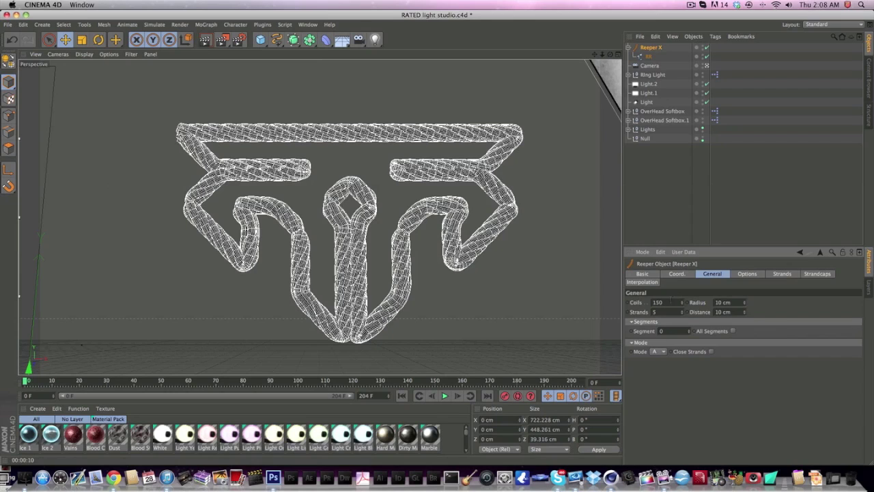
drag(665, 302, 628, 300)
- Apply the dark Mat.9 material to the Reeper X object
scroll(301, 435, down, 2)
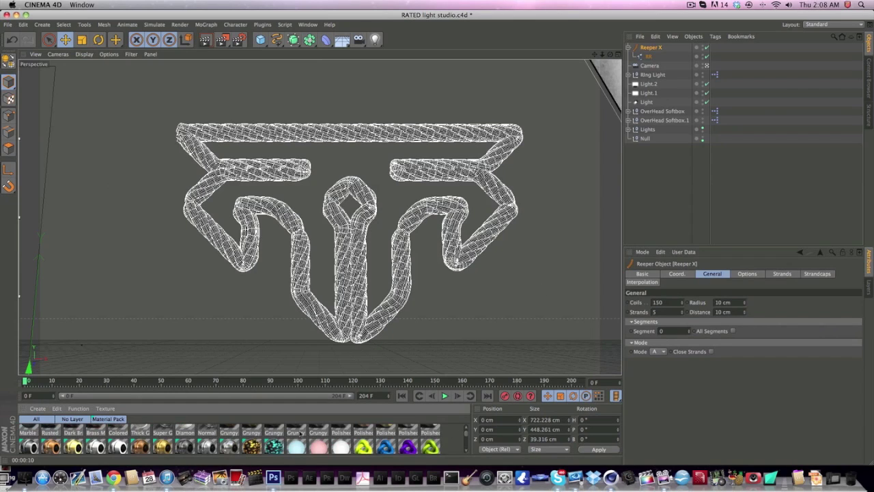
scroll(301, 434, up, 2)
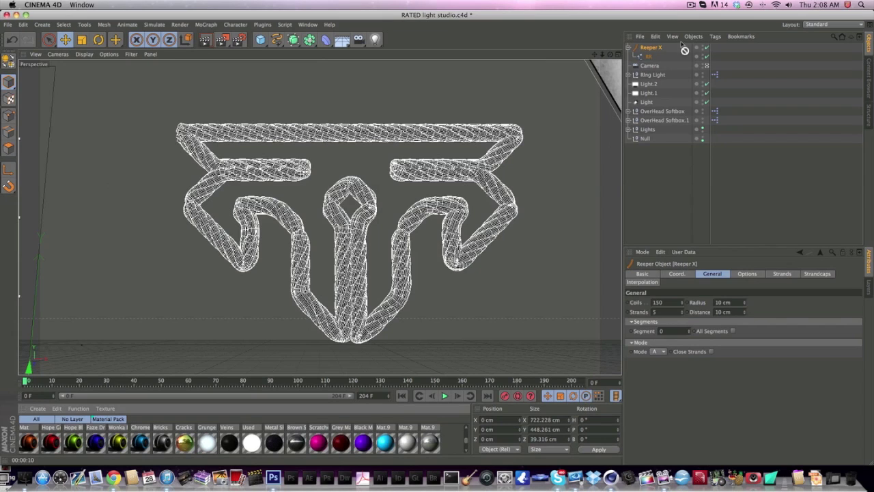
drag(660, 50, 659, 49)
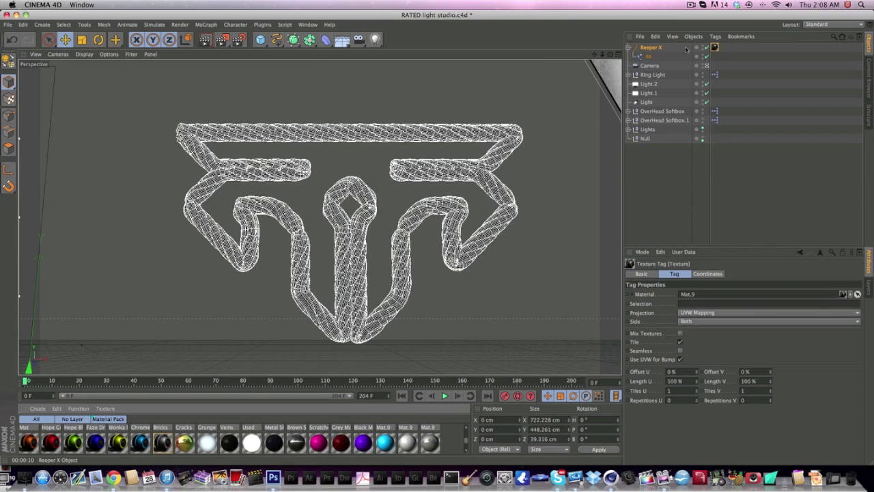
- Preview the textured rope logo with a viewport render, continuing despite the missing softbox textures
click(206, 42)
click(237, 157)
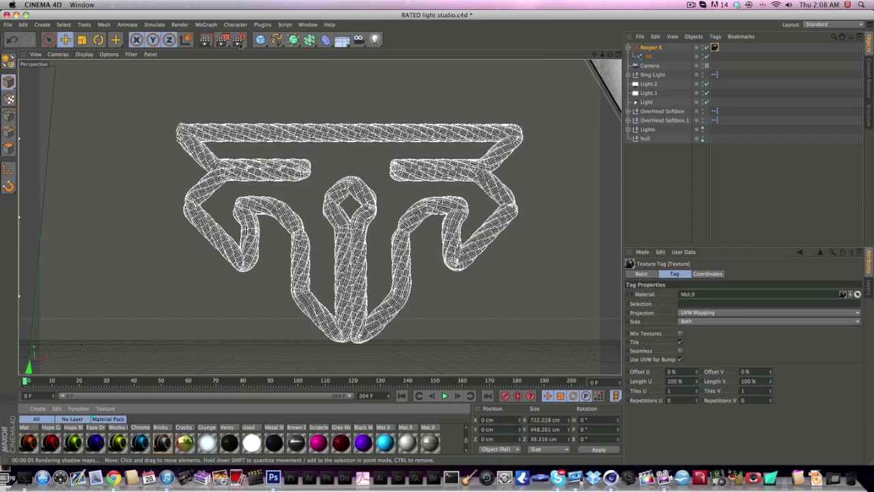
click(206, 43)
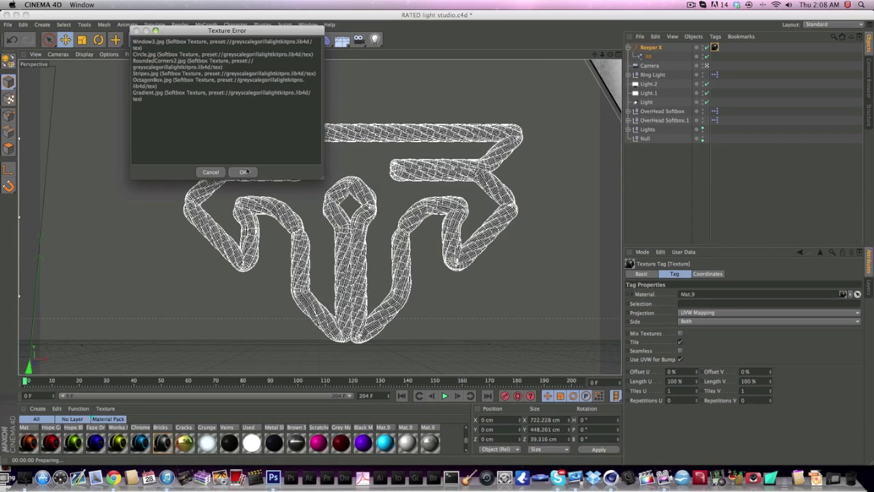
click(244, 172)
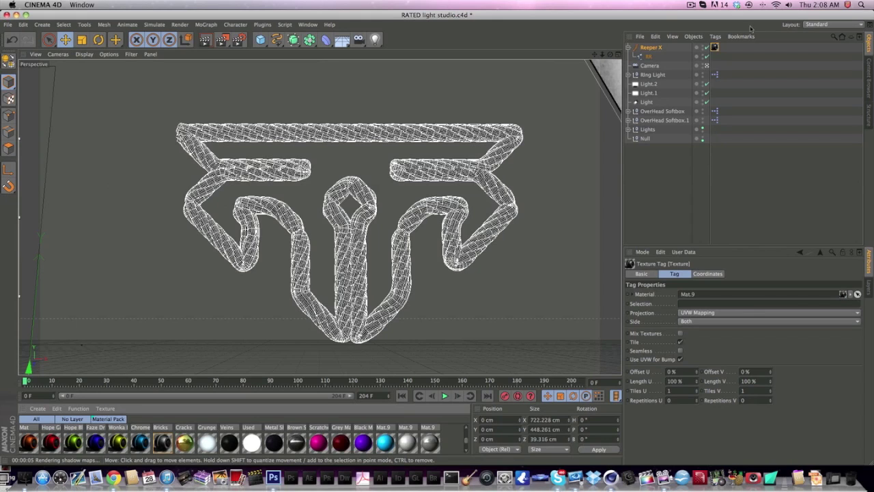
- Take the RR spline out of the Reeper X object so it is no longer its child
click(648, 55)
click(628, 47)
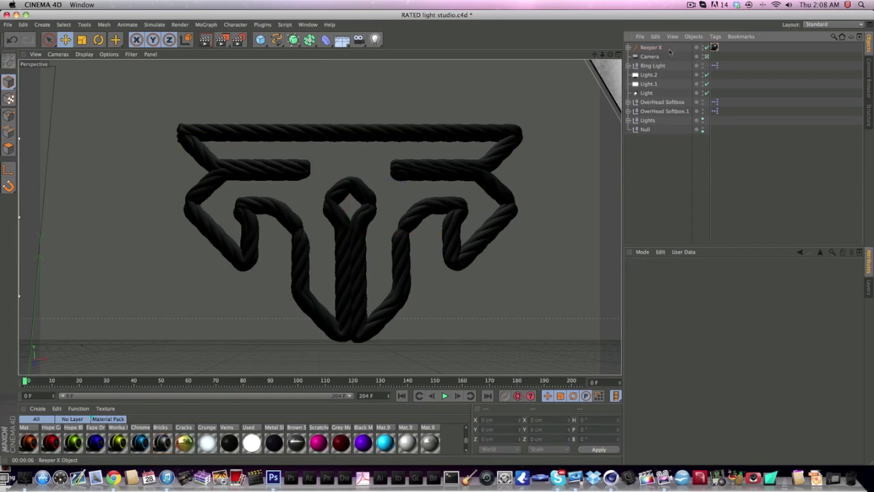
click(647, 48)
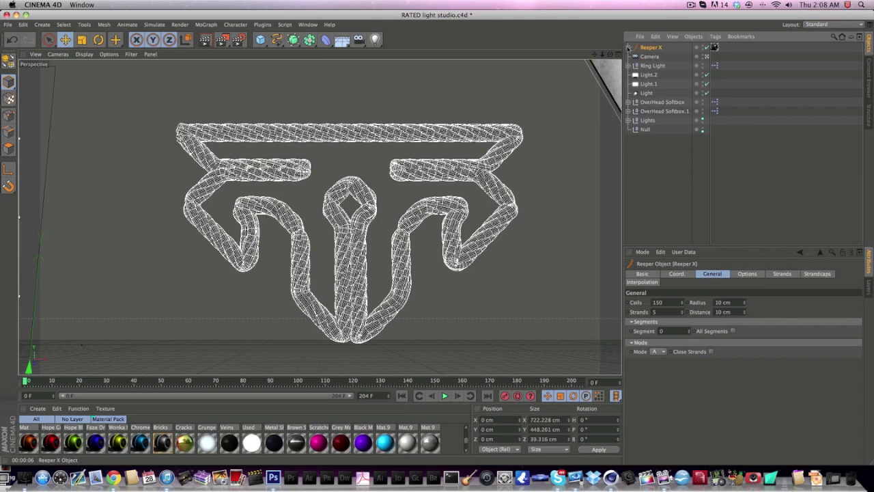
click(629, 48)
drag(650, 48, 651, 60)
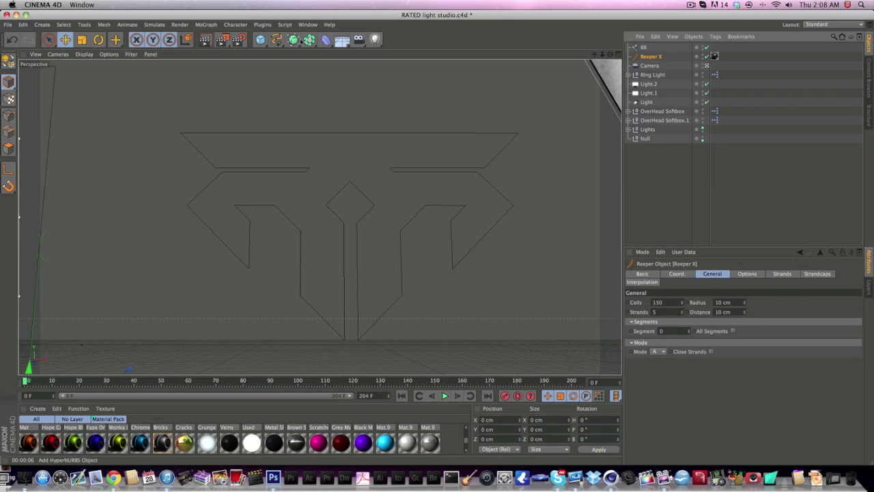
- Add an Extrude NURBS object, make the RR spline its child, and collapse the group
drag(299, 40, 396, 48)
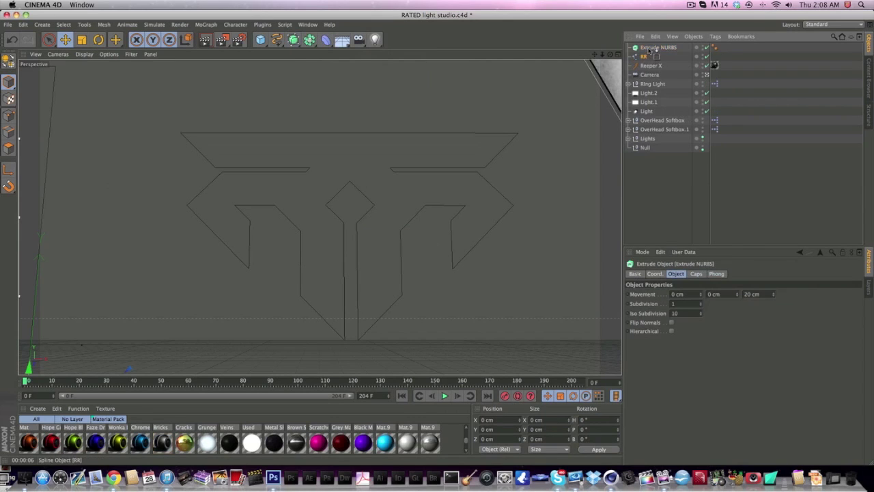
drag(649, 49, 649, 49)
click(642, 51)
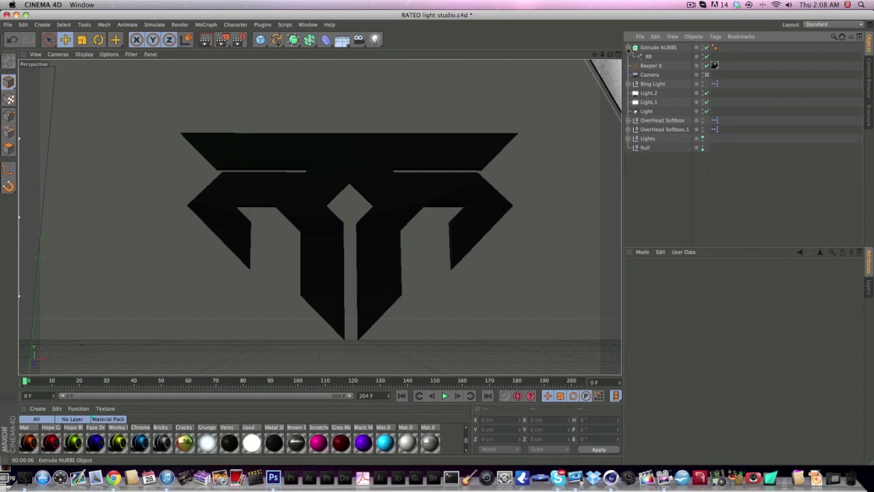
click(627, 47)
- Set the Extrude NURBS depth along Z to 300 cm
click(648, 48)
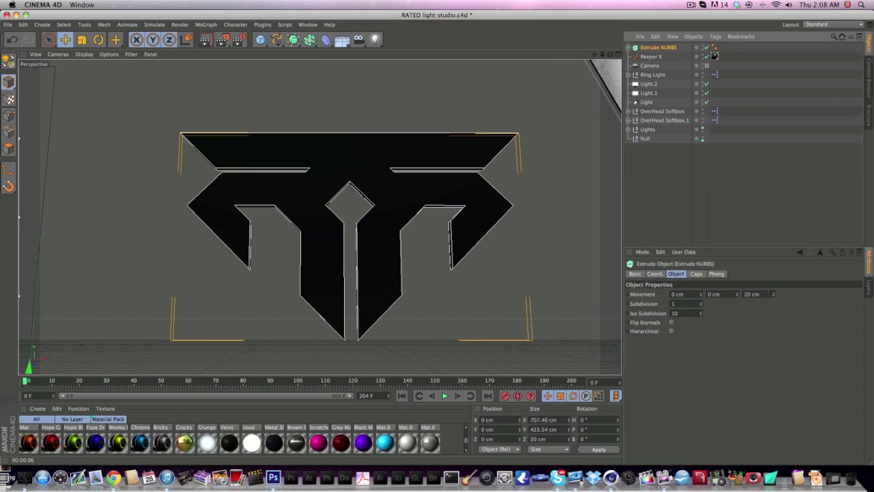
drag(770, 293, 702, 294)
text(300)
key(Return)
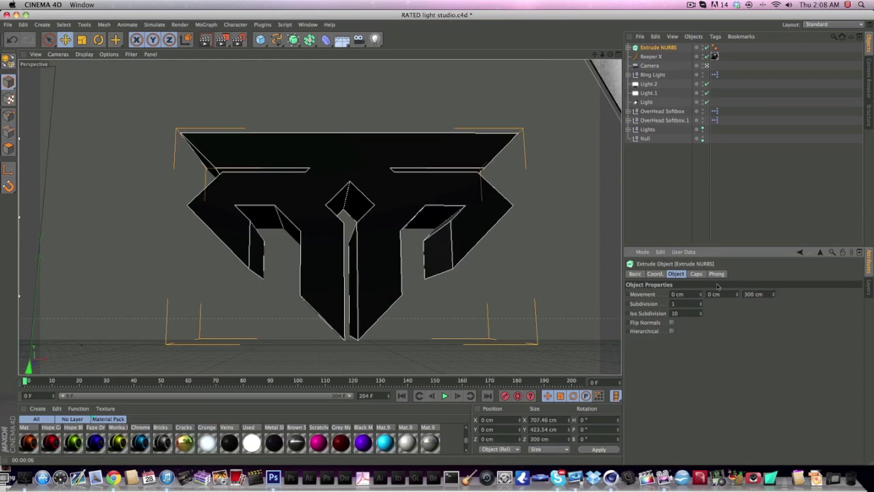
- Give the extruded logo fillet caps with a 2 cm radius at start and end, and set its depth to 150 cm
click(696, 273)
click(700, 293)
click(697, 329)
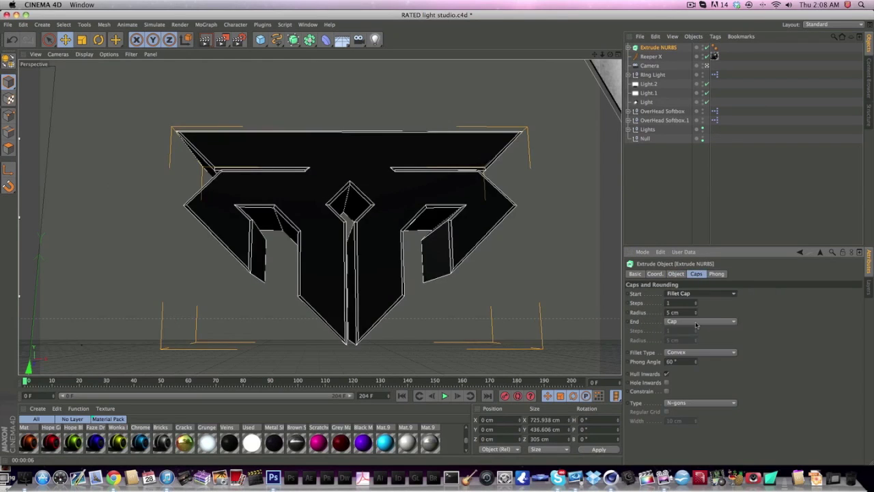
click(697, 322)
click(697, 356)
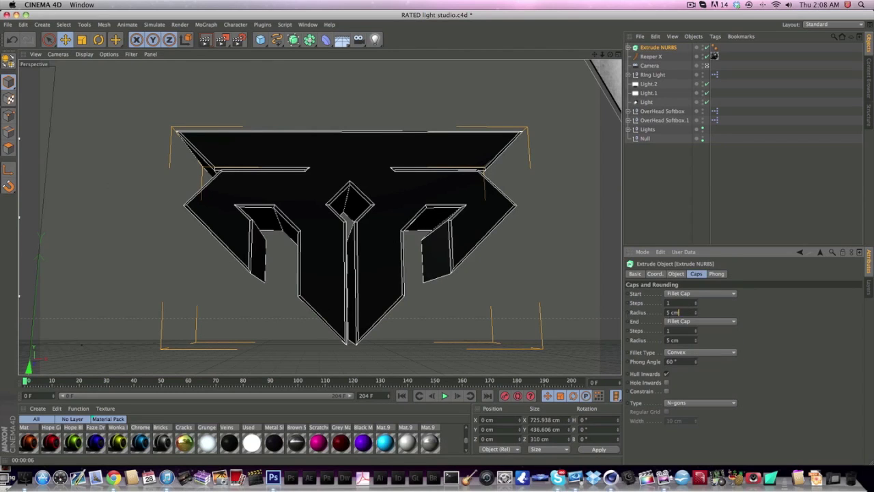
key(Return)
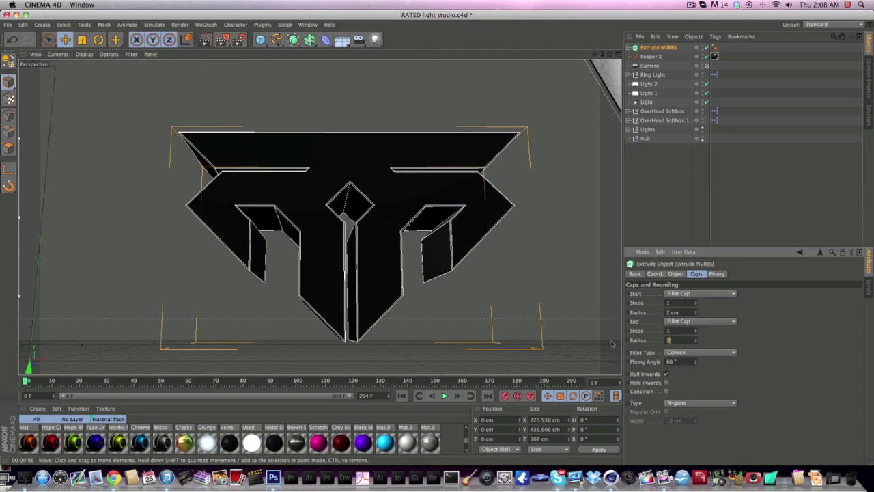
click(675, 274)
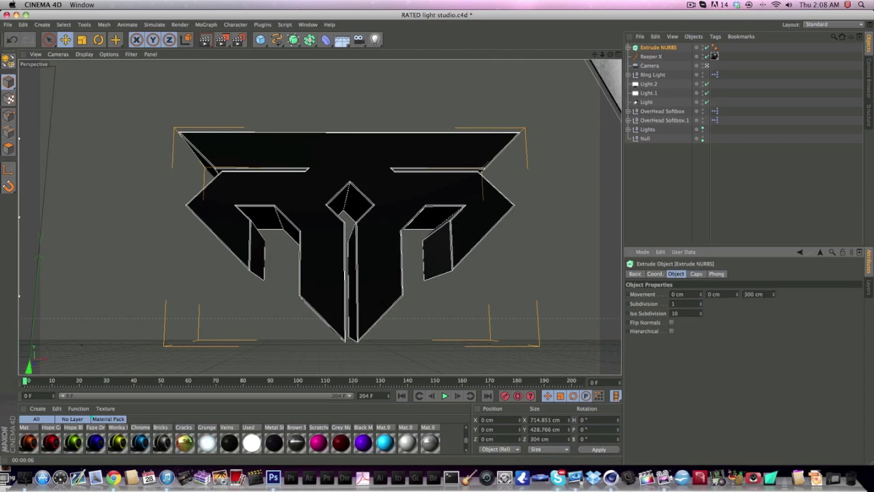
key(Return)
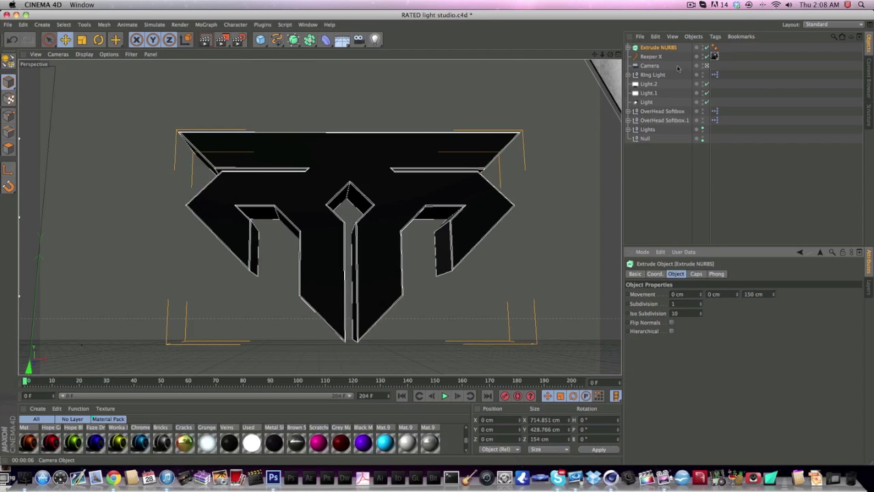
- Add a Cycloid spline, scale it to about 442 by 53 cm, and place it across the middle of the logo
click(650, 57)
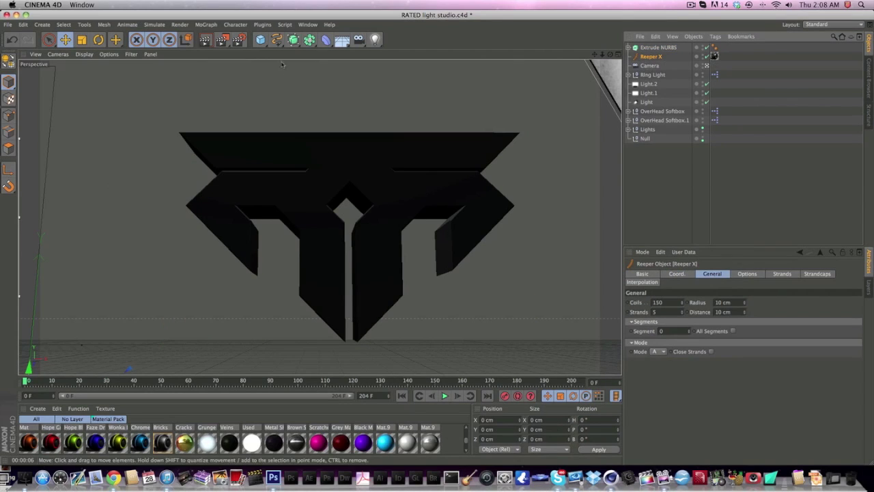
click(277, 40)
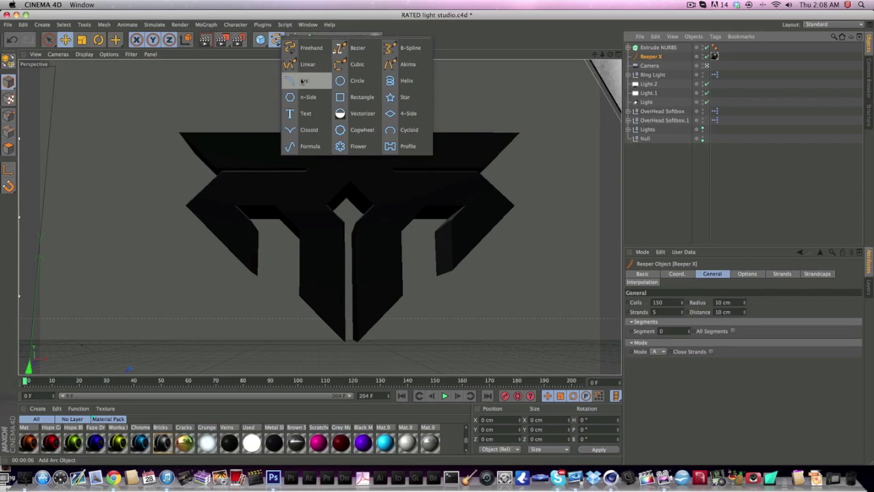
click(408, 130)
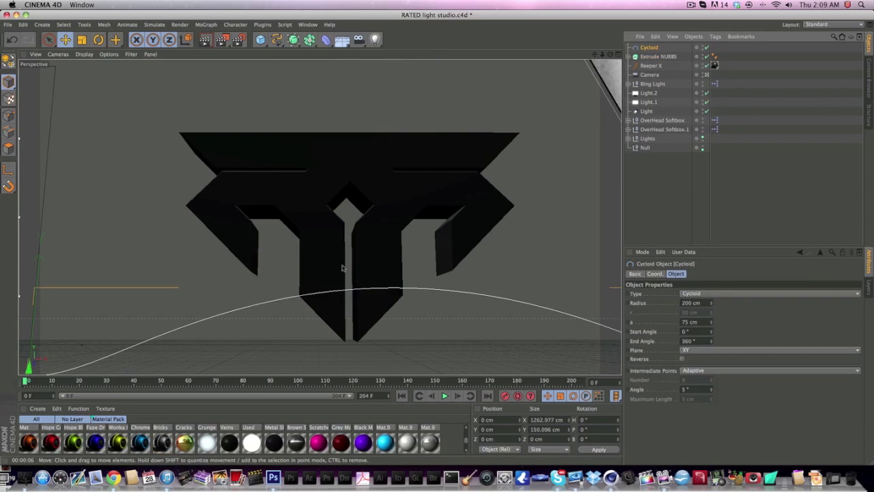
drag(305, 147, 295, 137)
click(83, 43)
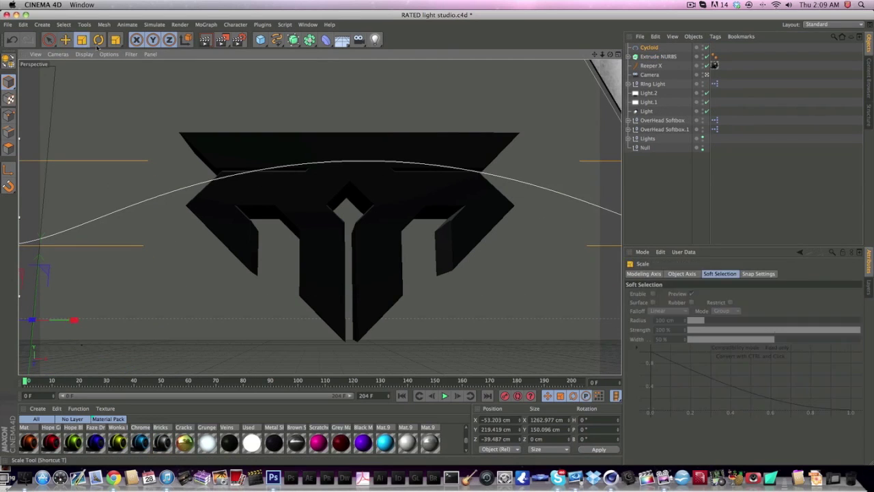
drag(263, 256, 133, 269)
click(65, 40)
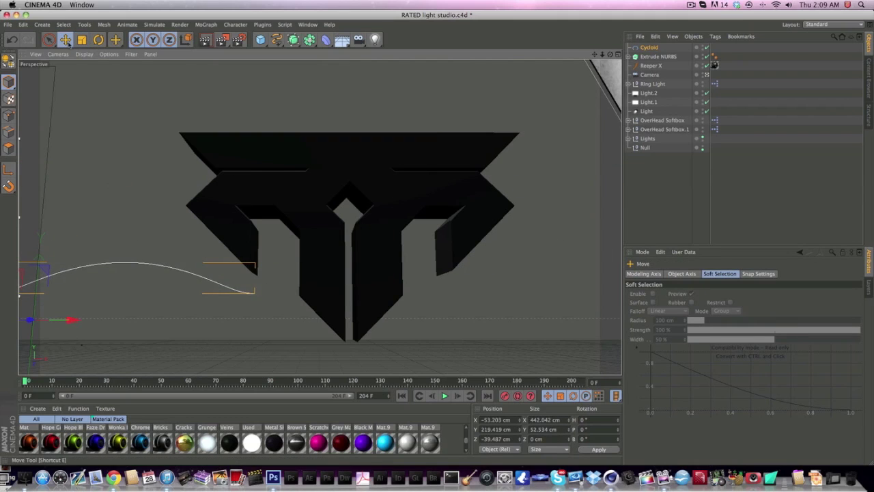
drag(143, 209, 364, 171)
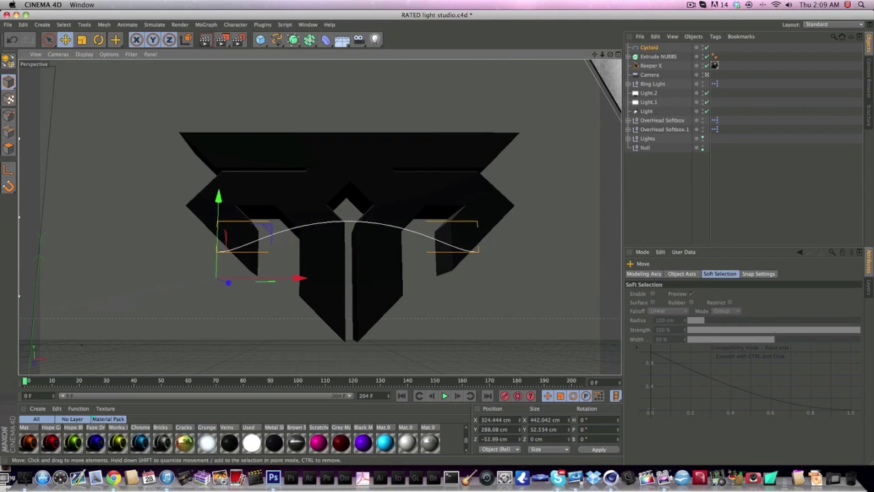
- Move the Reeper X object above the Extrude NURBS and make the Cycloid spline its child
drag(650, 66, 652, 49)
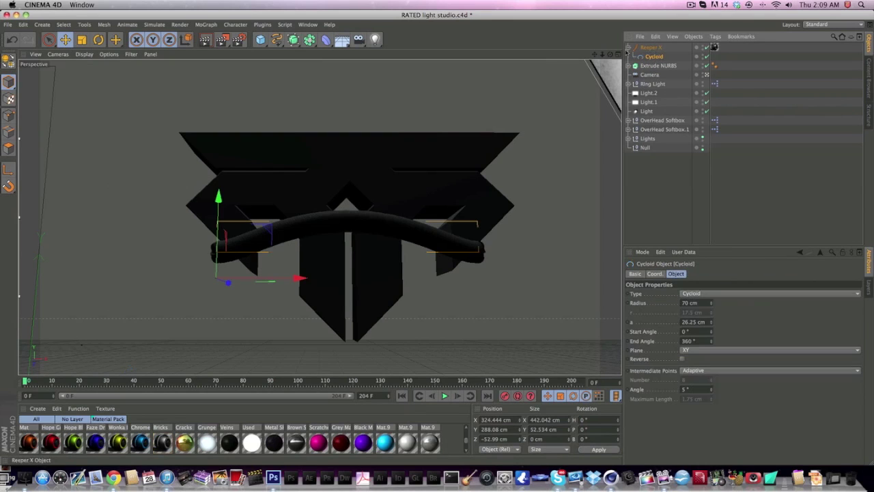
click(634, 51)
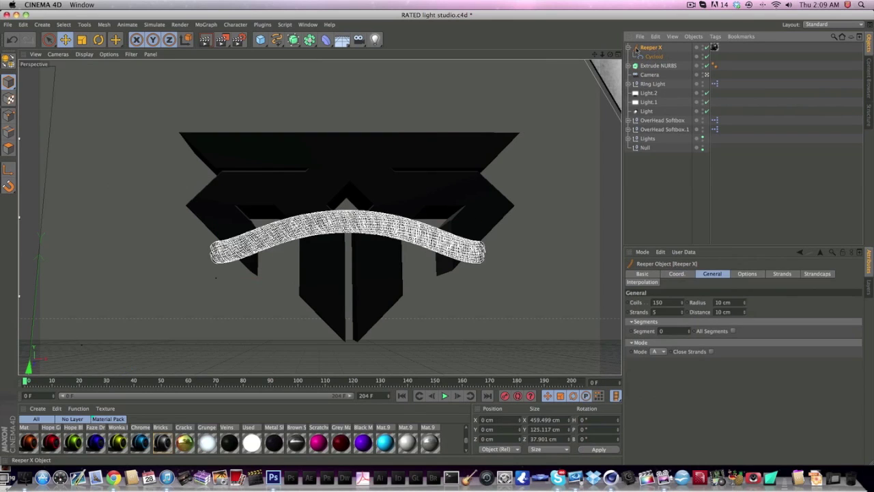
click(629, 48)
- Set the Reeper X rope to 3 strands and 100 coils, and move it slightly down and toward the logo's left side
click(664, 47)
click(650, 47)
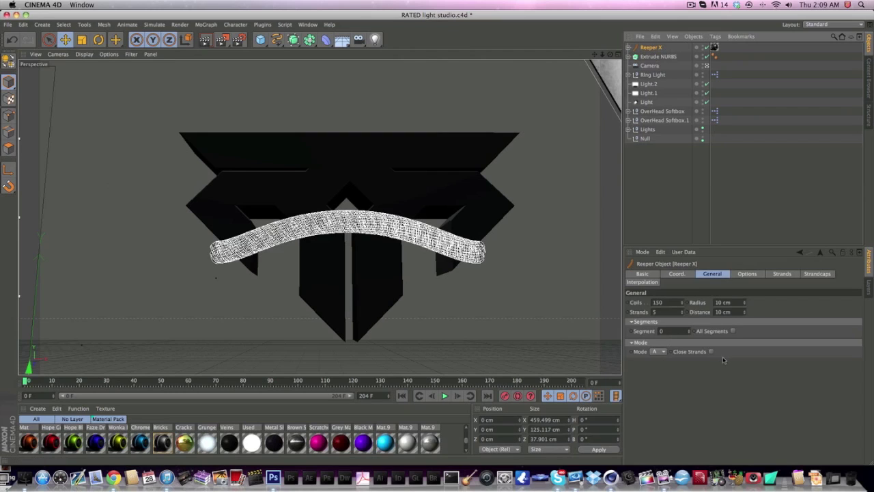
double_click(672, 302)
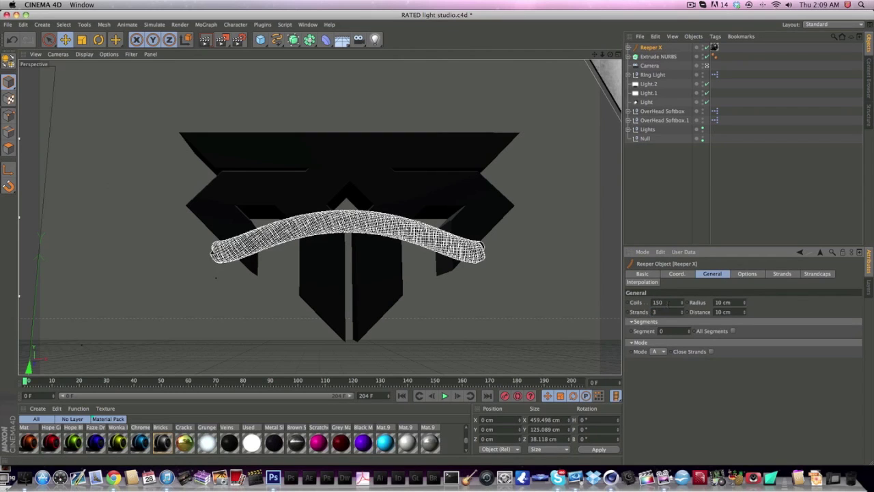
drag(668, 302, 609, 306)
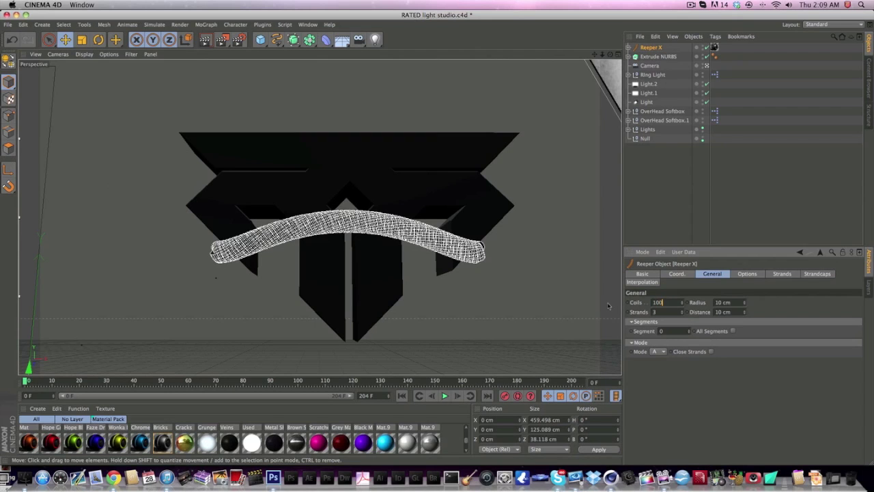
key(Return)
drag(328, 218, 293, 231)
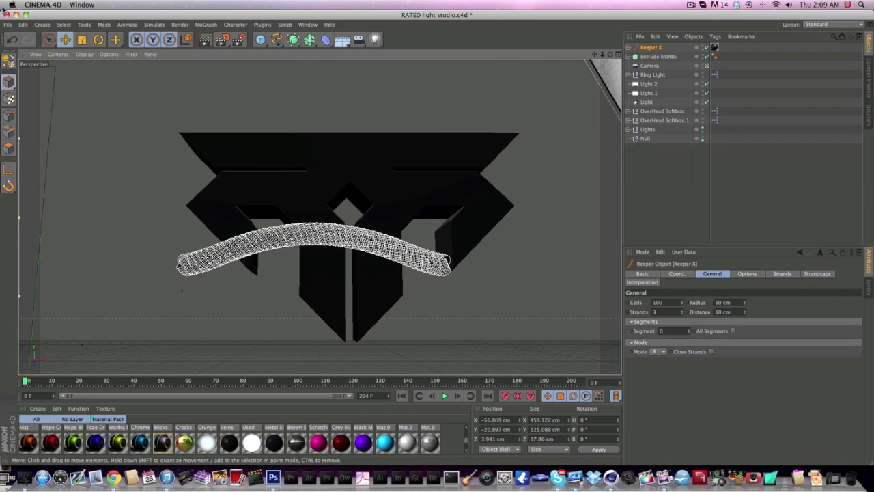
- Rotate the rope's Cycloid spline to a heading of about -70.4° and a pitch of about 93.8°
click(99, 40)
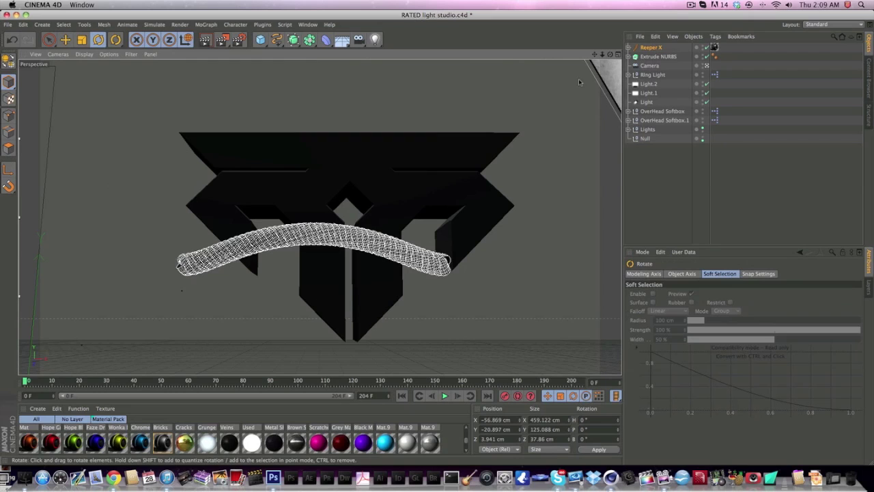
click(628, 47)
click(653, 56)
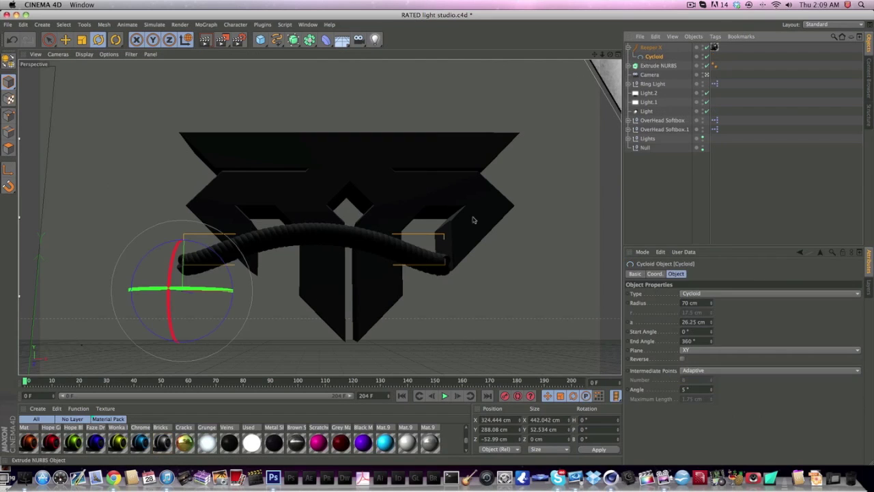
drag(177, 244, 174, 236)
drag(219, 295, 154, 286)
- Move the Cycloid spline into the logo's left opening, to about X 462, Y 439, Z 409 cm
click(65, 40)
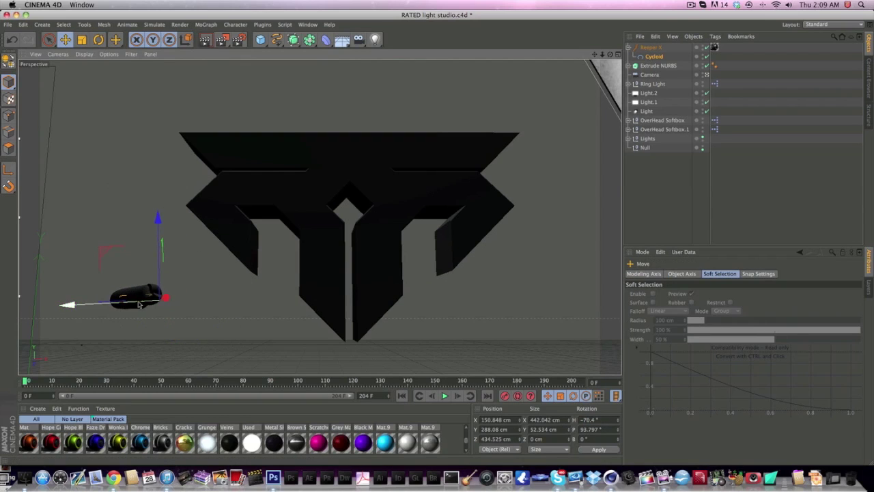
drag(191, 287, 268, 219)
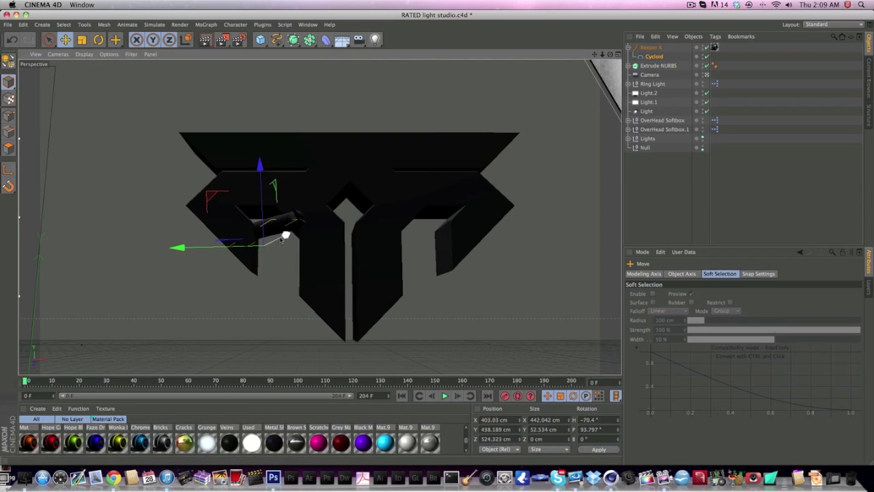
drag(253, 247, 306, 239)
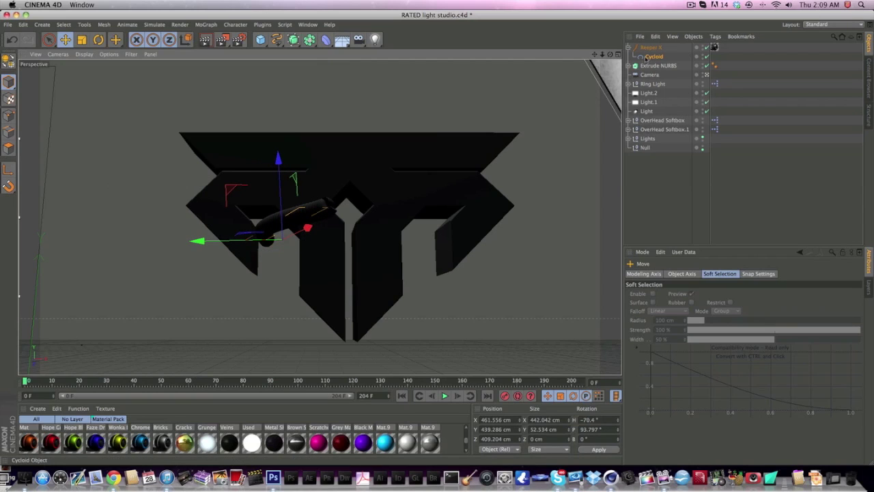
- Duplicate the Reeper X rope and rotate the copy's Cycloid spline by 180° in heading
click(629, 47)
click(649, 48)
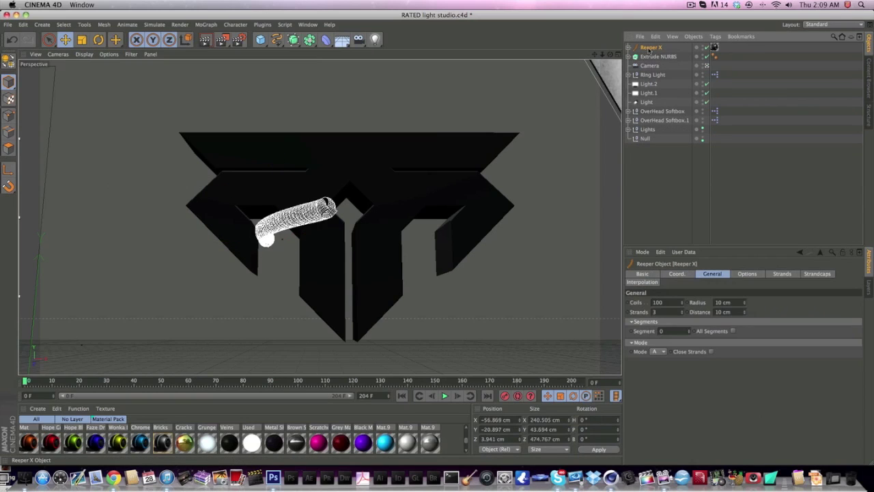
key(super+c)
key(super+v)
key(r)
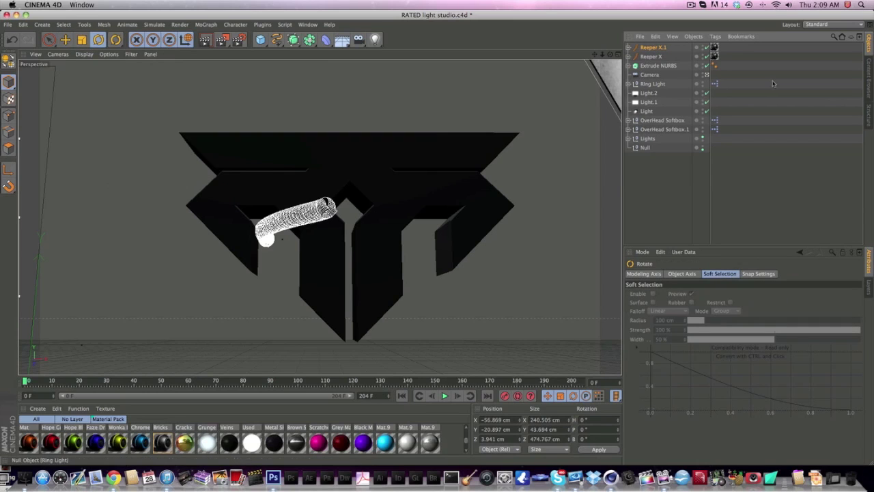
click(629, 47)
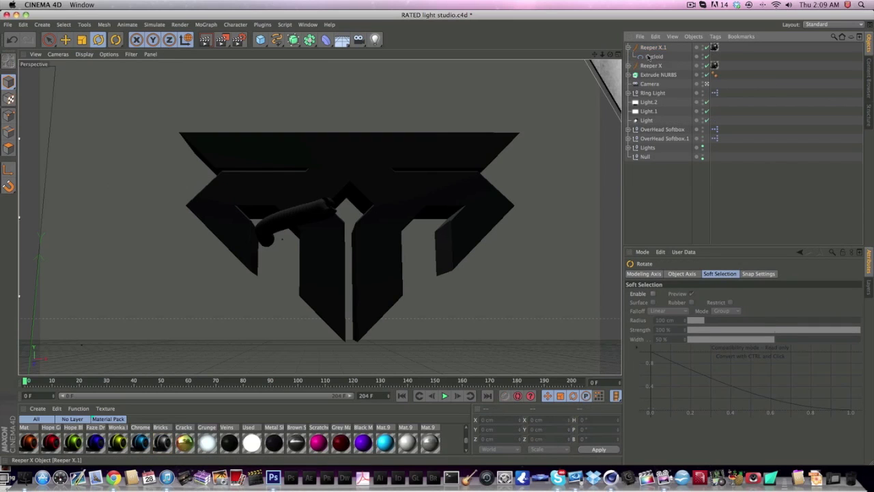
click(653, 56)
drag(305, 233, 511, 229)
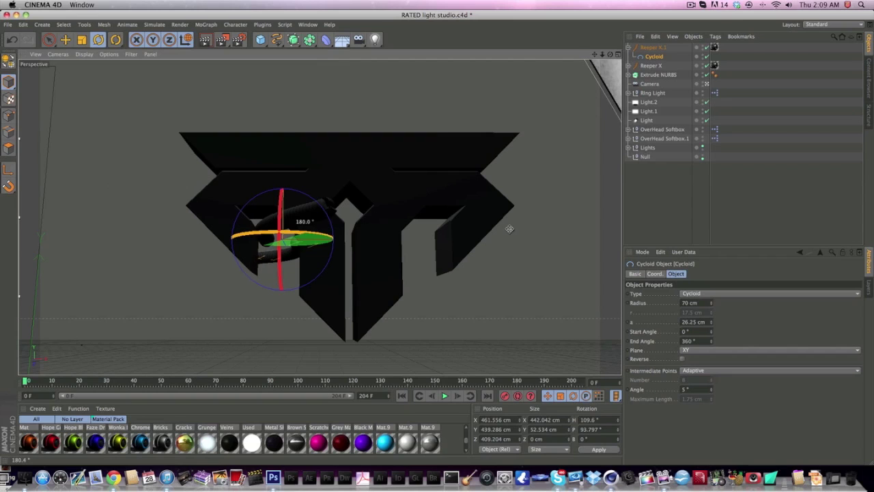
- Move the copy's Cycloid spline to the logo's right opening, to about X 728, Y 431, Z 50 cm
click(66, 40)
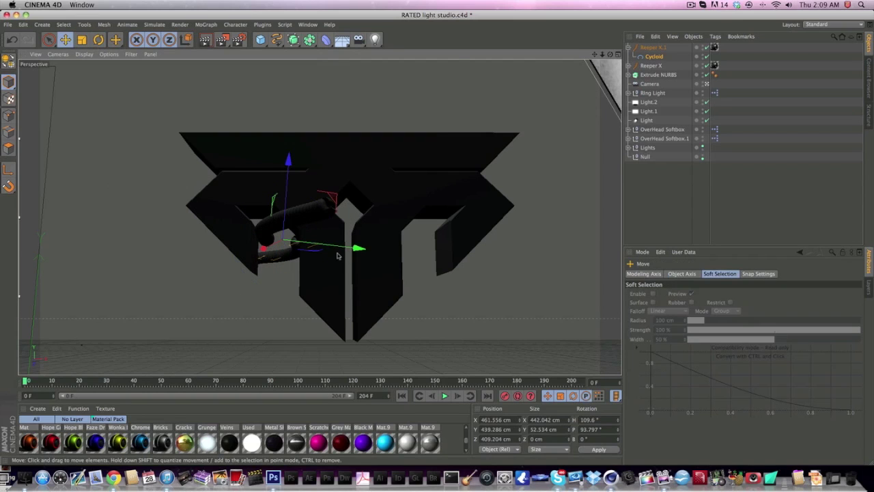
drag(361, 250, 469, 255)
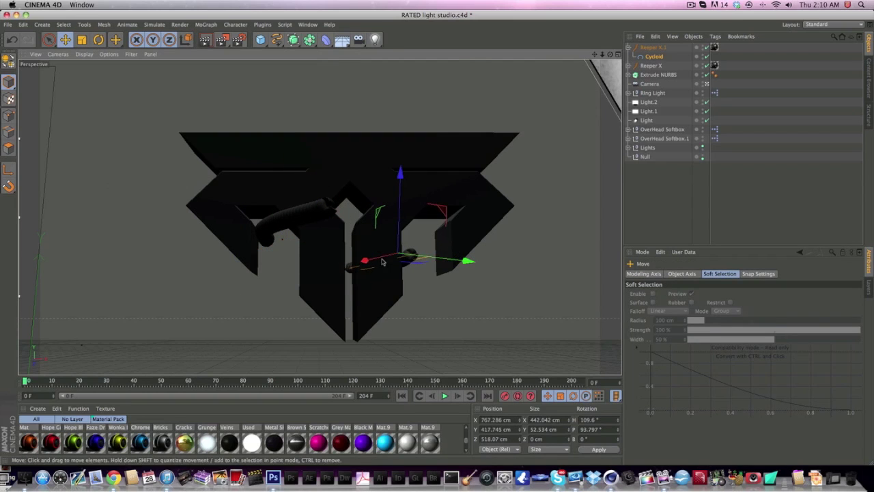
drag(383, 261, 408, 237)
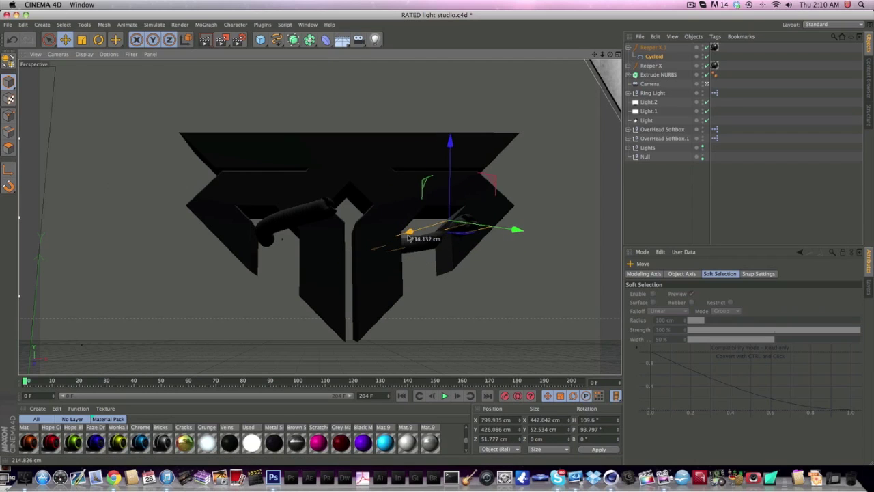
drag(498, 233, 466, 229)
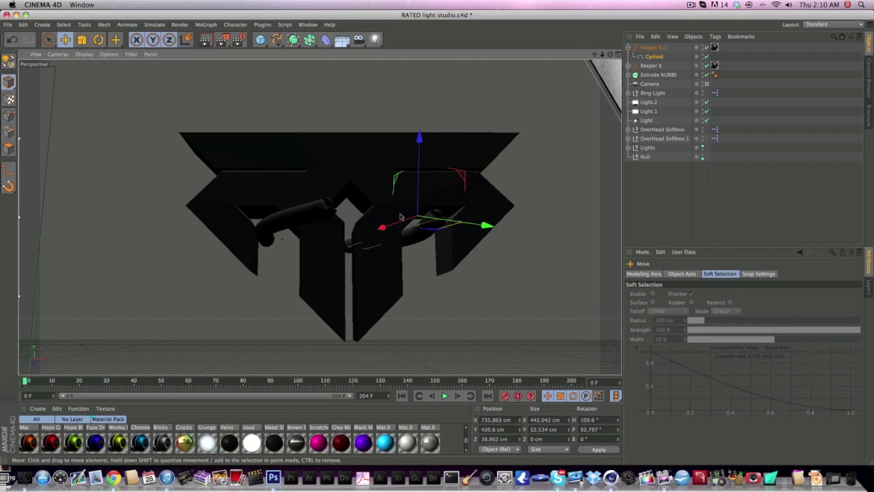
drag(397, 224, 390, 227)
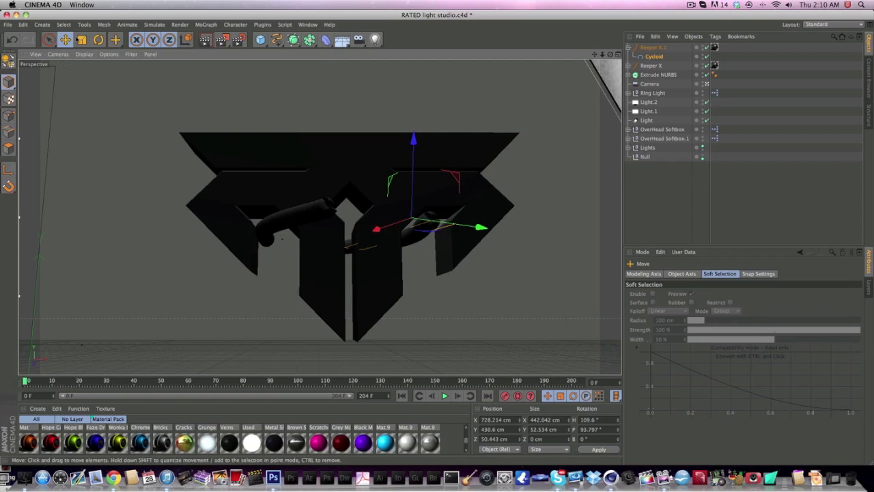
- Adjust the heading and position of the copied Cycloid so its rope curves out through the logo's right opening
key(r)
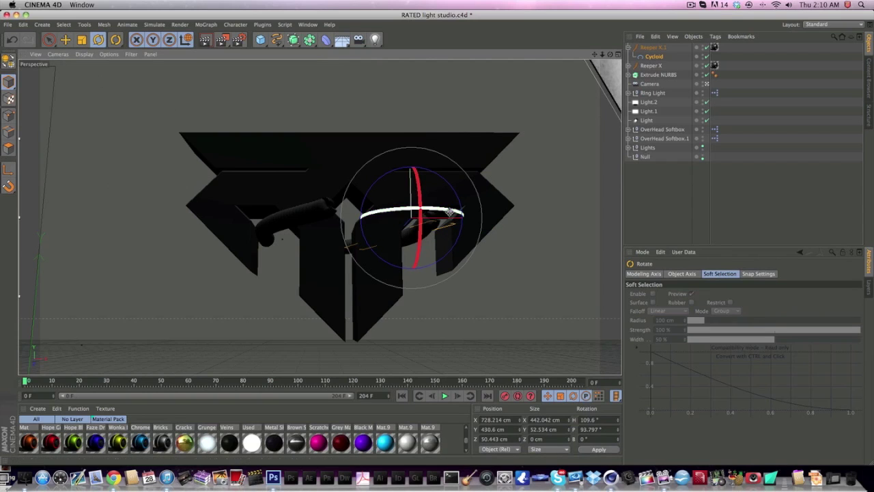
drag(450, 213, 471, 221)
click(65, 40)
drag(394, 229, 453, 219)
click(629, 48)
click(638, 49)
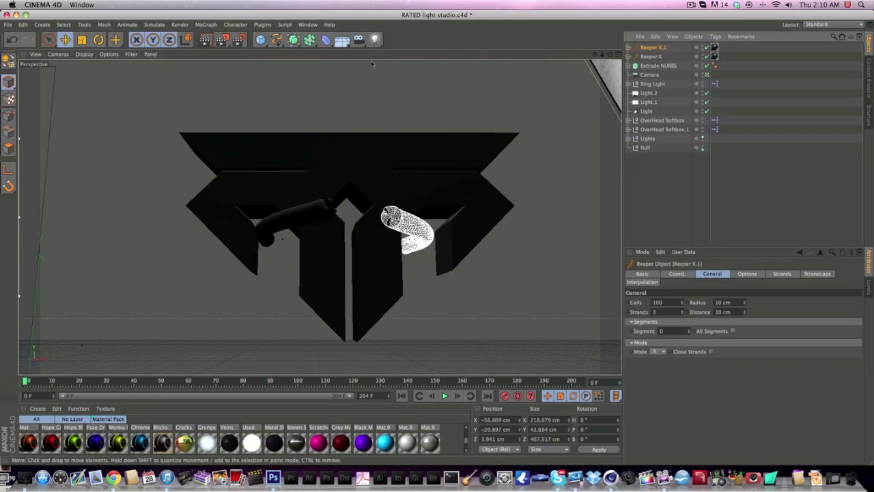
- Add an Arc spline, duplicate the second Reeper X rope, and replace the duplicate's Cycloid with the Arc
drag(288, 41, 304, 86)
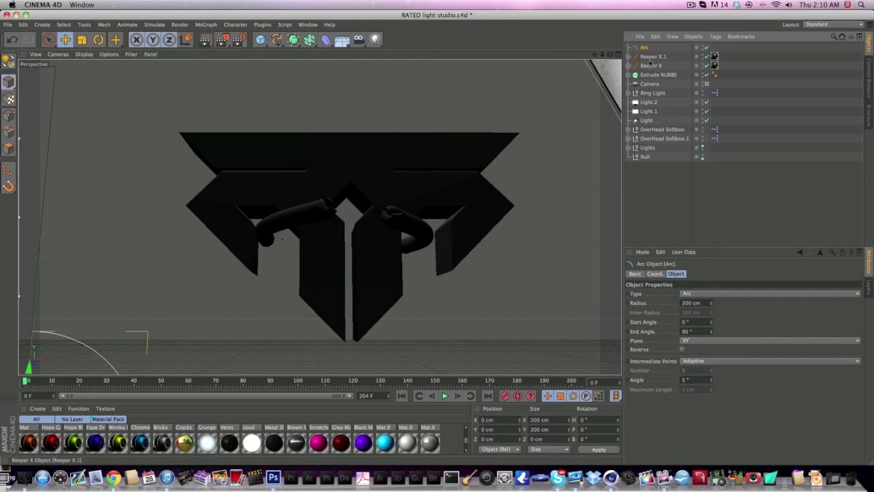
click(629, 57)
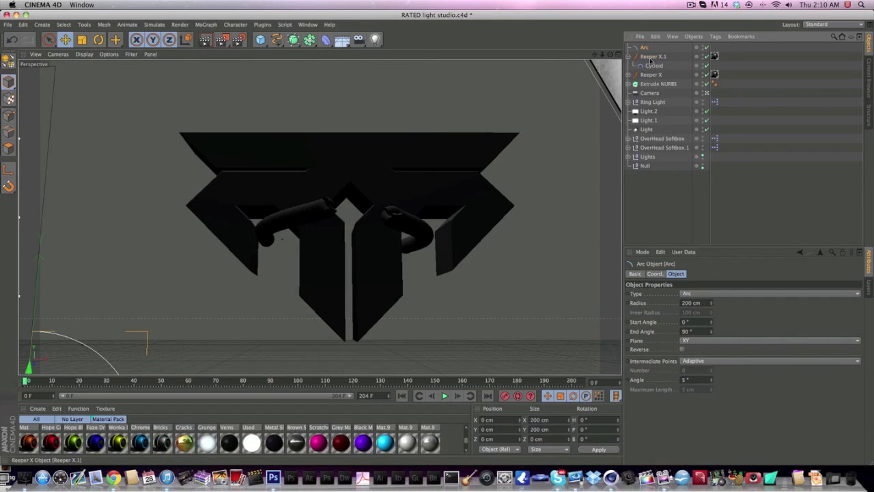
click(652, 57)
key(super+v)
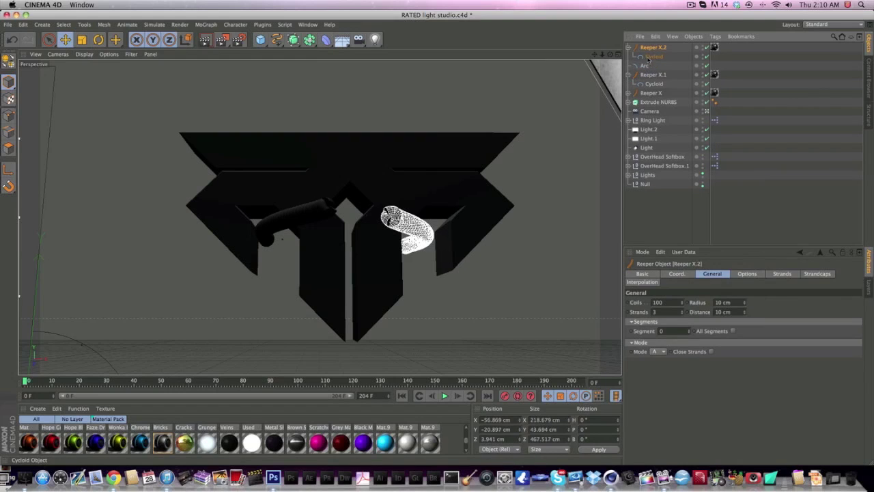
click(650, 57)
key(Delete)
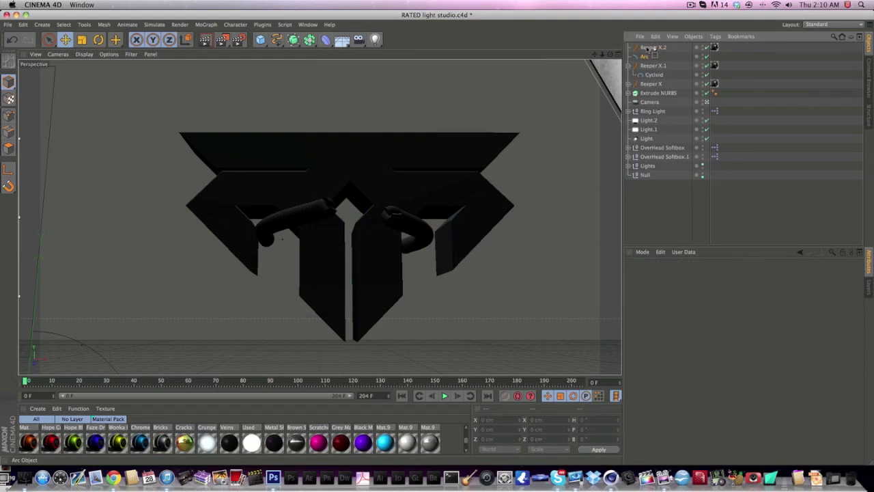
click(652, 47)
click(629, 47)
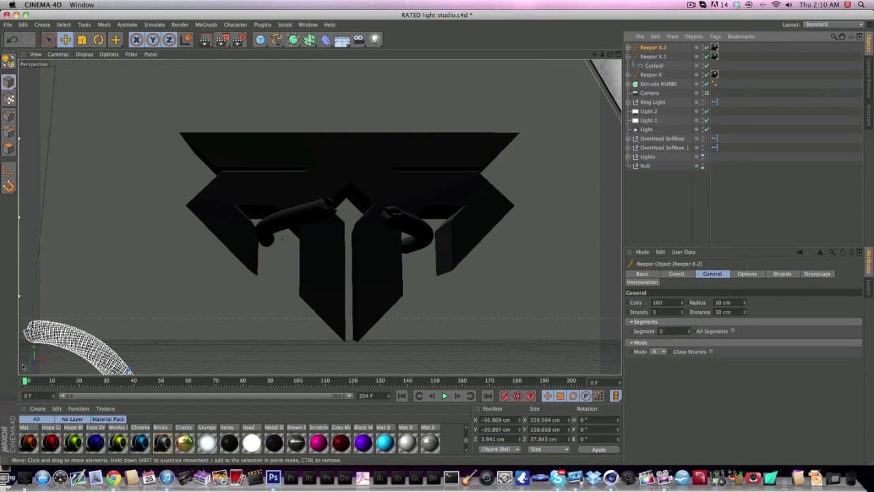
- Move the arc rope over the logo and rotate it to a heading of about -34.8° and a pitch of about 74.4°
drag(72, 334, 377, 171)
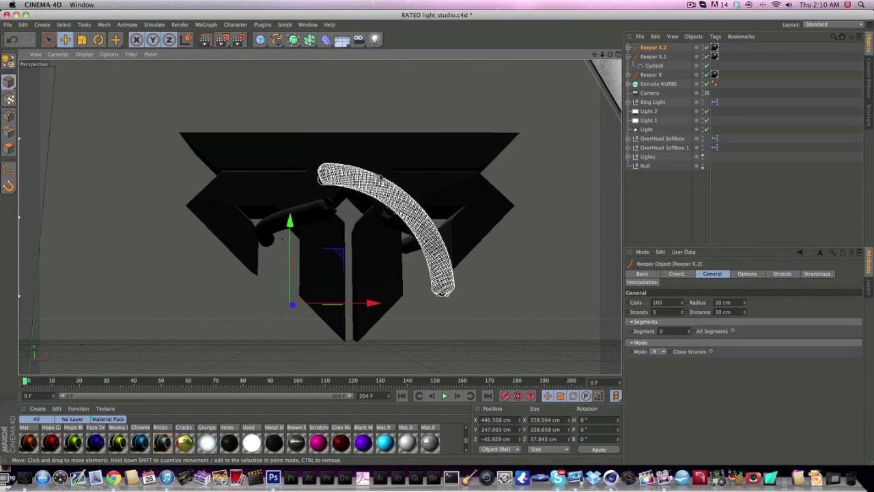
key(r)
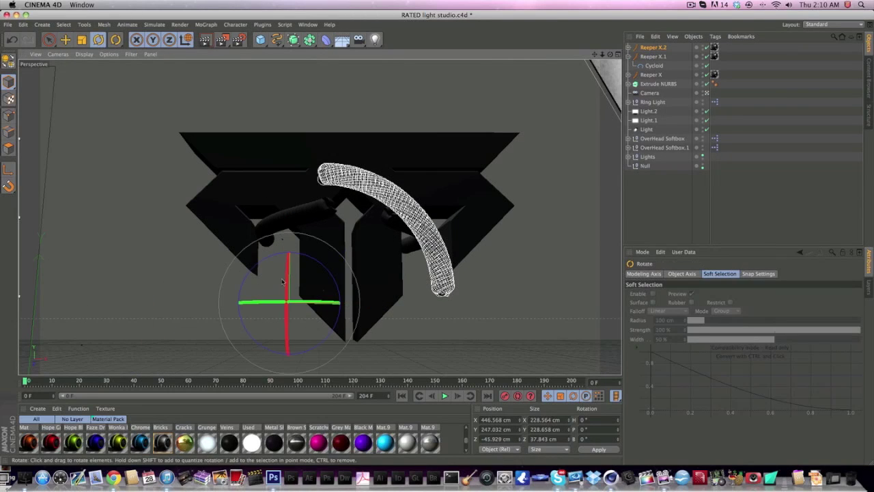
drag(283, 282, 288, 364)
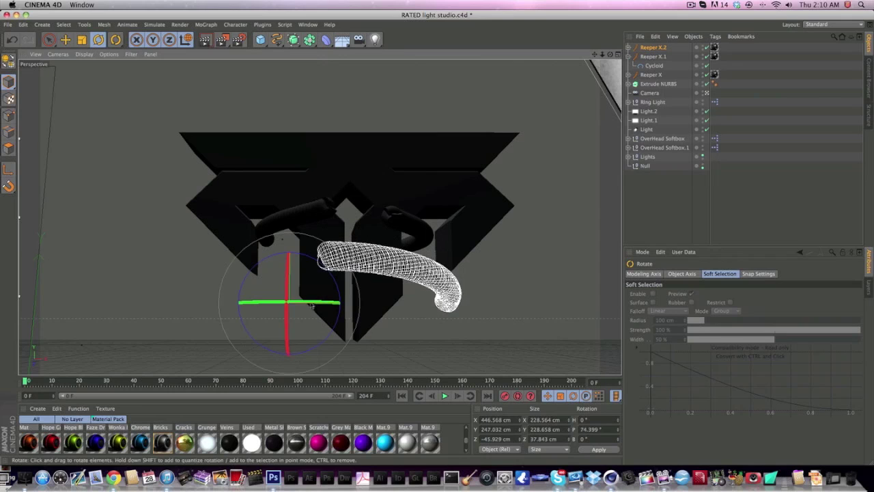
mouse_move(311, 305)
mouse_down()
mouse_move(308, 292)
mouse_move(301, 300)
mouse_up()
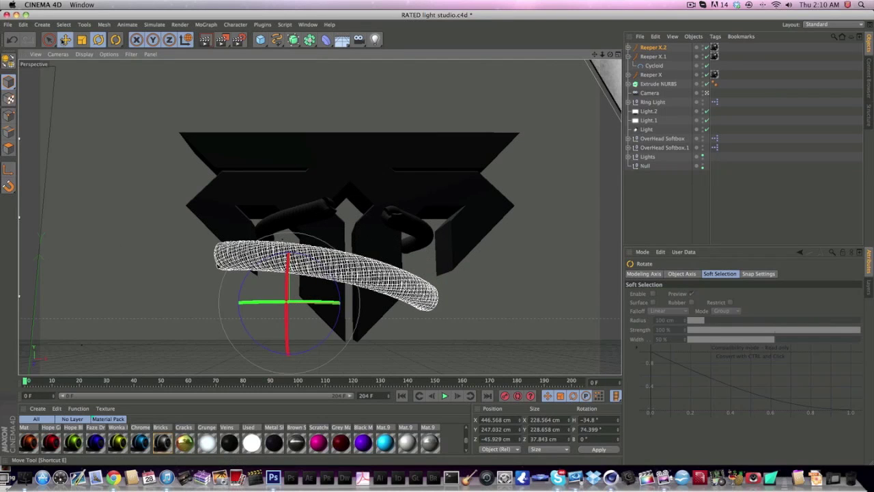
- Place the arc rope across the logo's two central legs, at about X 498, Y 286, Z 292 cm
click(66, 40)
drag(235, 275, 281, 298)
drag(416, 323, 351, 339)
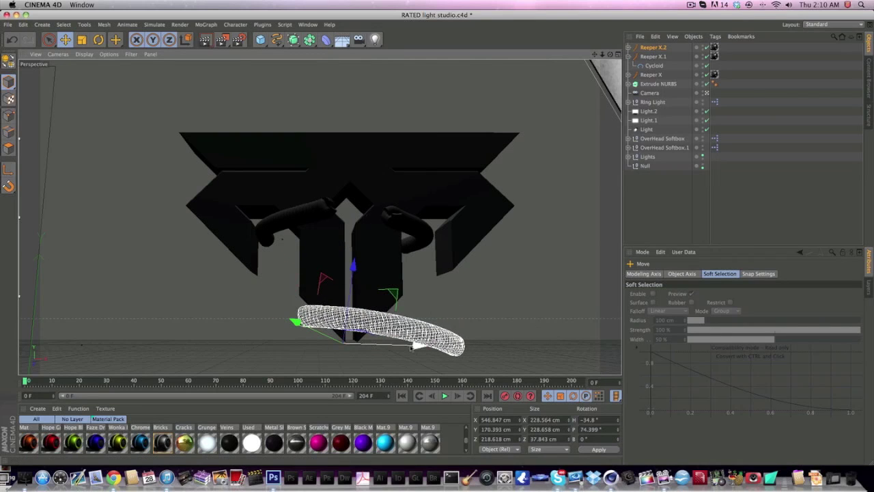
drag(419, 344, 373, 344)
drag(315, 295, 317, 238)
drag(368, 290, 401, 289)
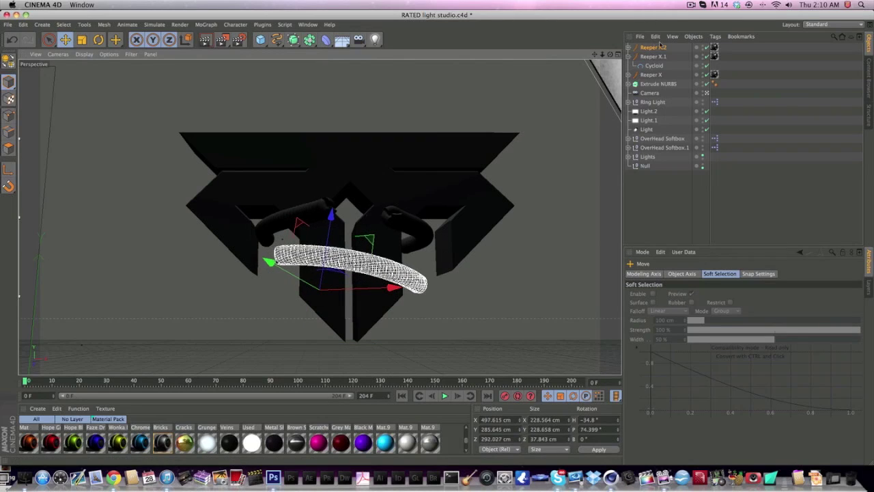
- Duplicate the arc rope and rotate the copy to about H 51.7°, P 69.1°, B -89.4° so it crosses the original
click(628, 56)
click(653, 48)
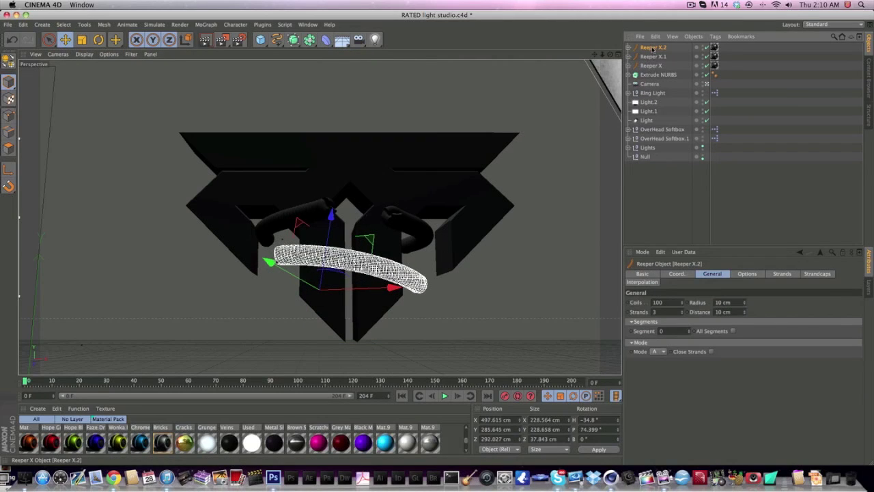
key(super+c)
key(super+v)
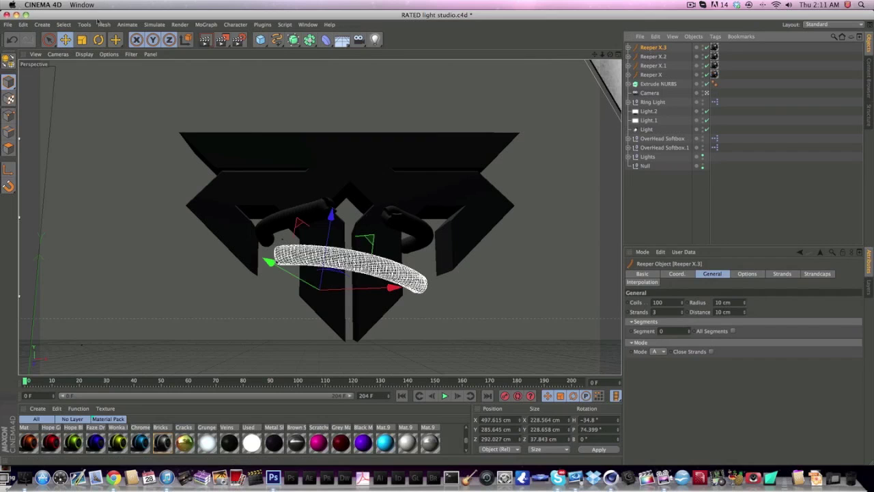
click(98, 39)
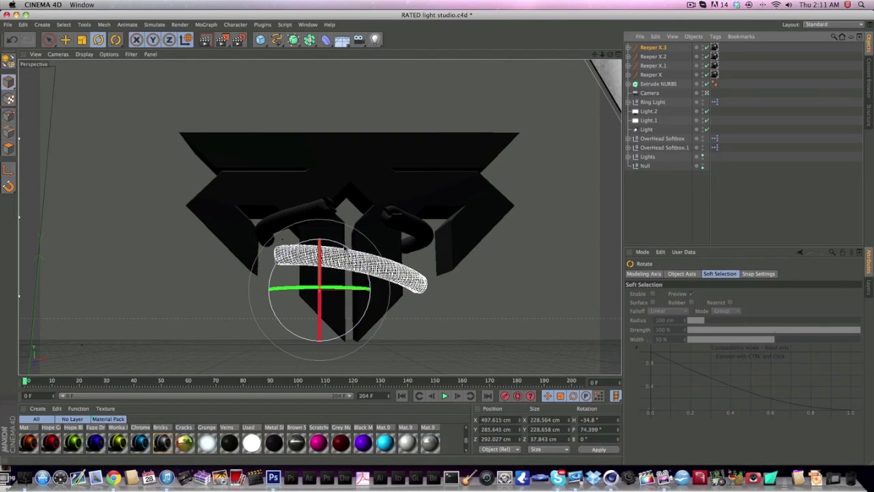
drag(344, 244, 322, 241)
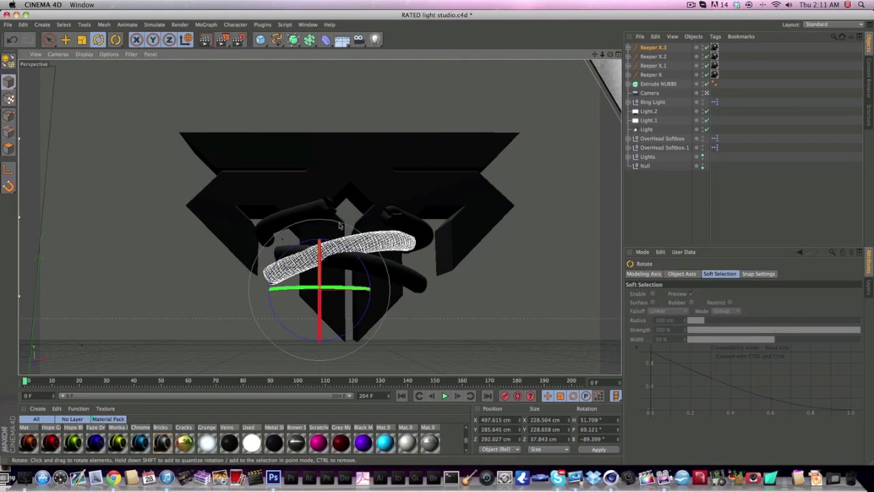
- Rotate the second arc rope to a heading of about 129.3° so it wraps behind the logo's central legs
drag(352, 288, 437, 277)
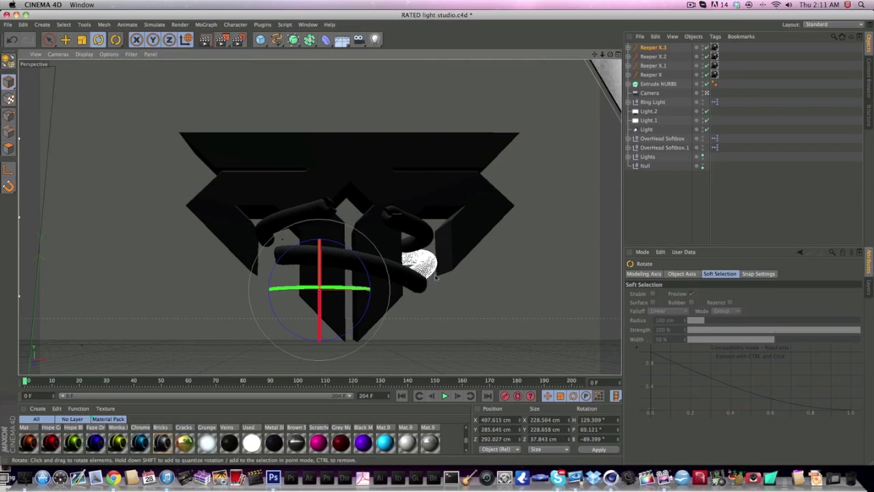
key(e)
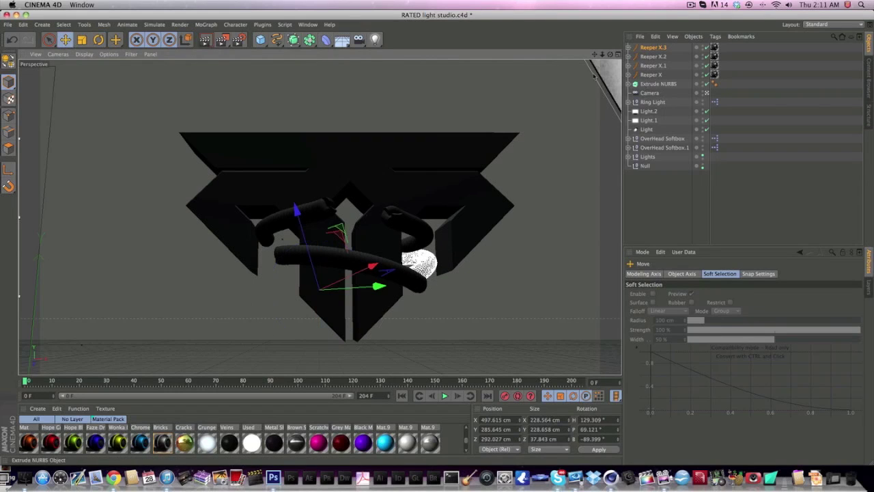
- Render the perspective view to preview the ropes on the logo, continuing despite the missing softbox textures
click(207, 39)
click(223, 156)
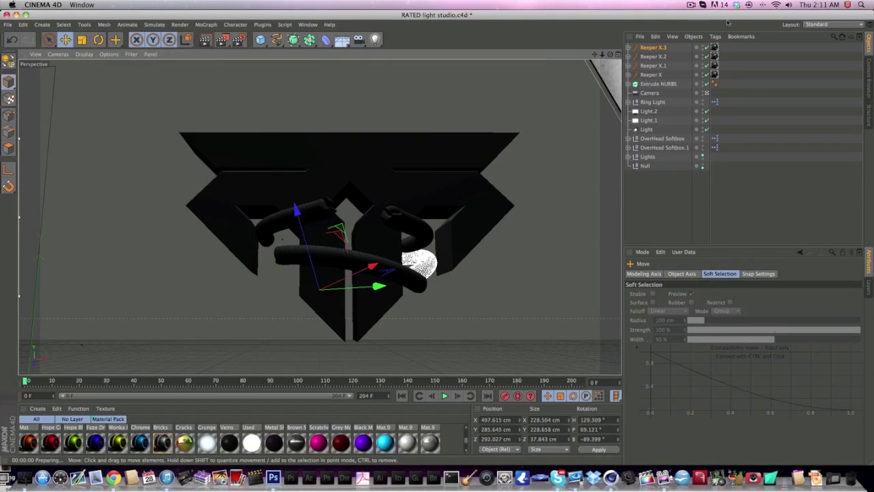
click(692, 5)
click(703, 34)
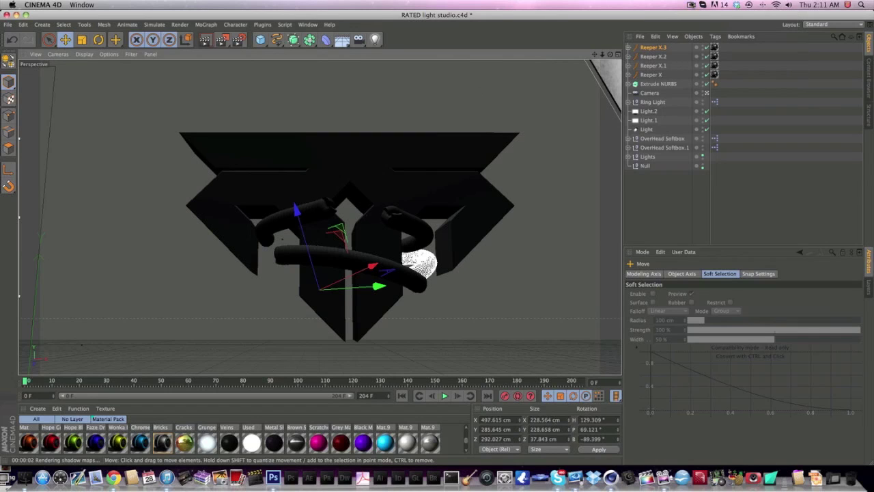
click(205, 39)
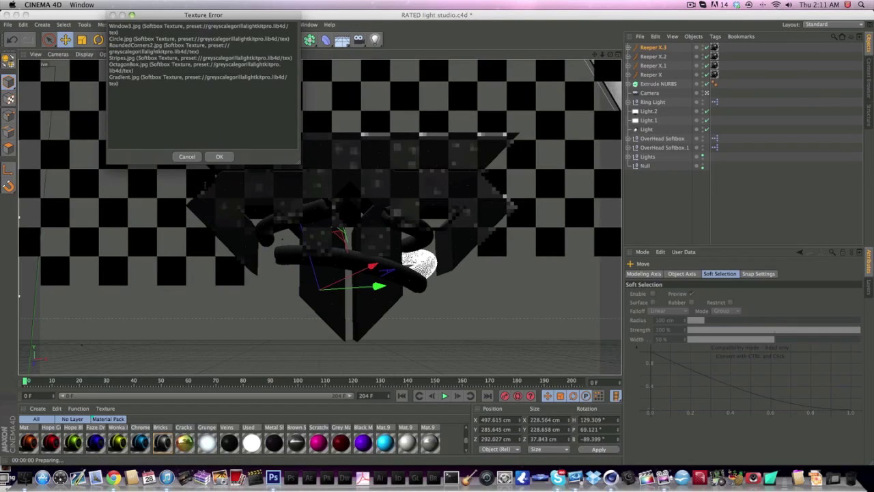
click(214, 156)
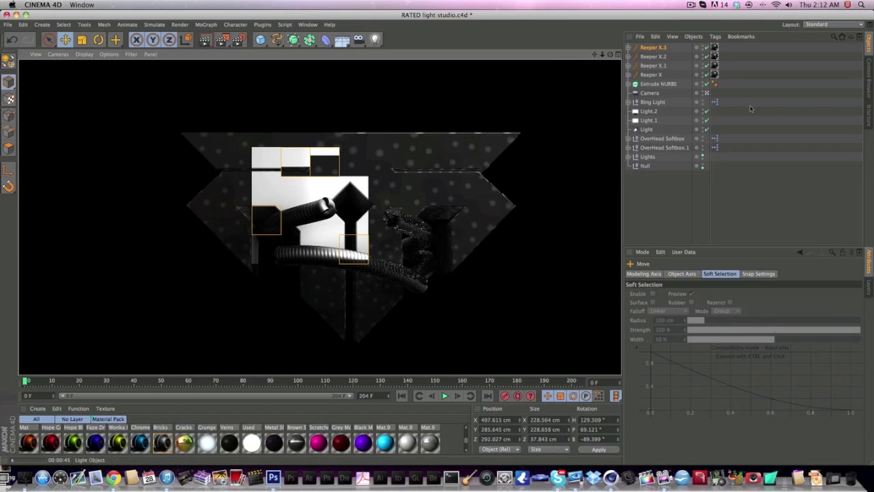
click(642, 47)
click(645, 56)
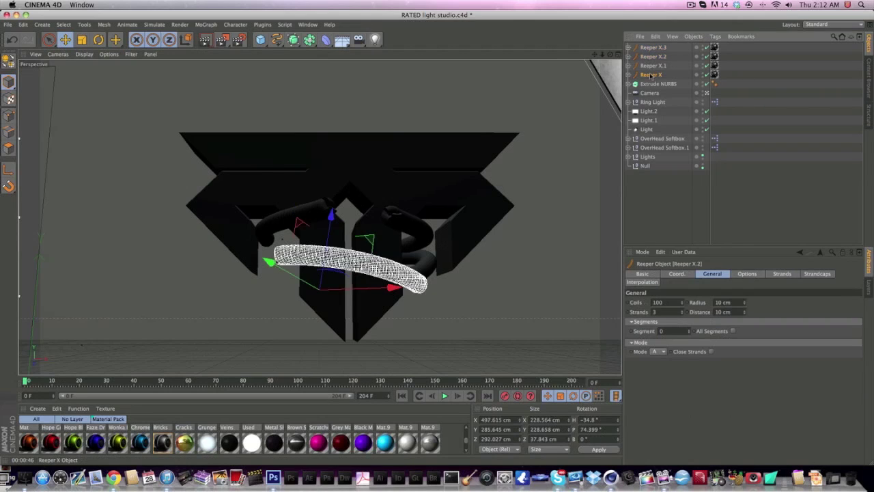
click(651, 75)
click(649, 66)
click(649, 56)
click(649, 48)
click(649, 74)
- Duplicate the logo's Extrude NURBS, take the RR spline out of the copy, and delete the copied Extrude NURBS
click(649, 83)
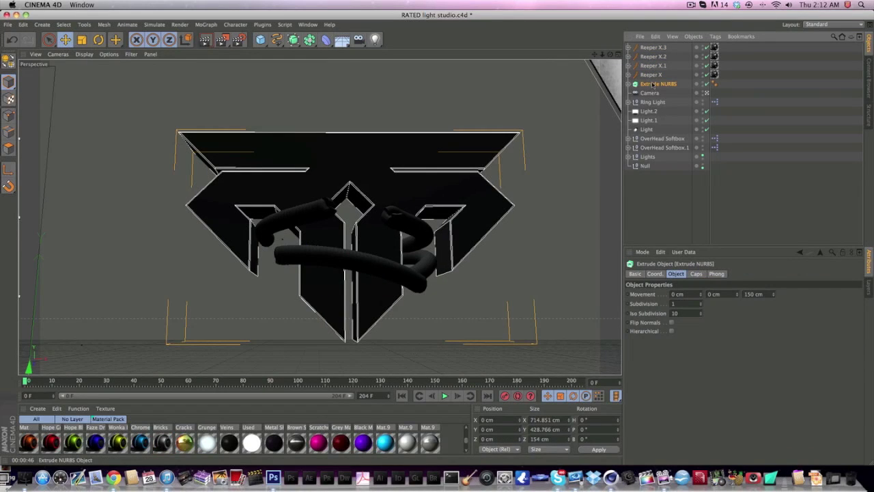
key(super+c)
key(super+v)
click(628, 48)
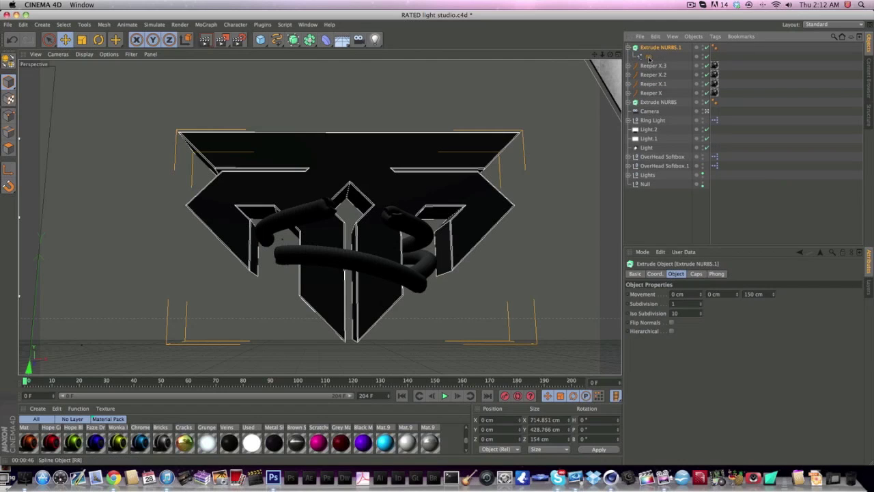
drag(649, 58, 656, 45)
click(656, 59)
key(Delete)
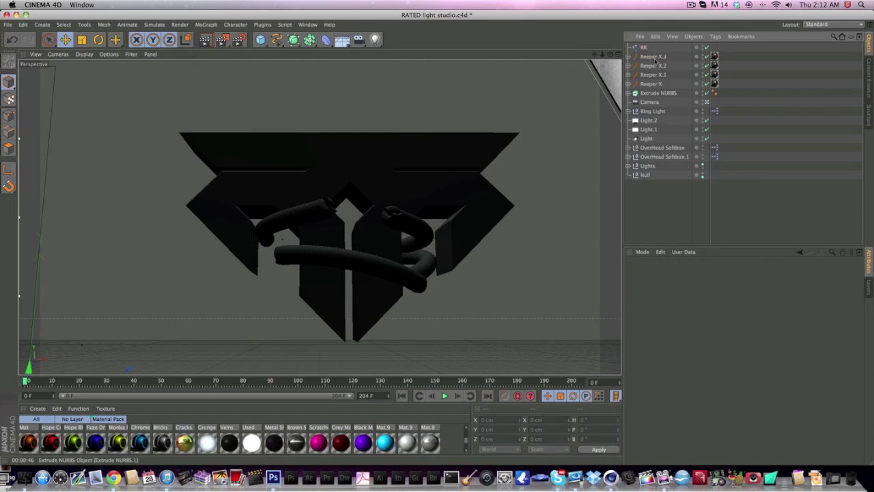
- Duplicate the Reeper X.3 rope and replace the duplicate's Arc with the RR logo spline so the rope follows the logo outline
click(642, 48)
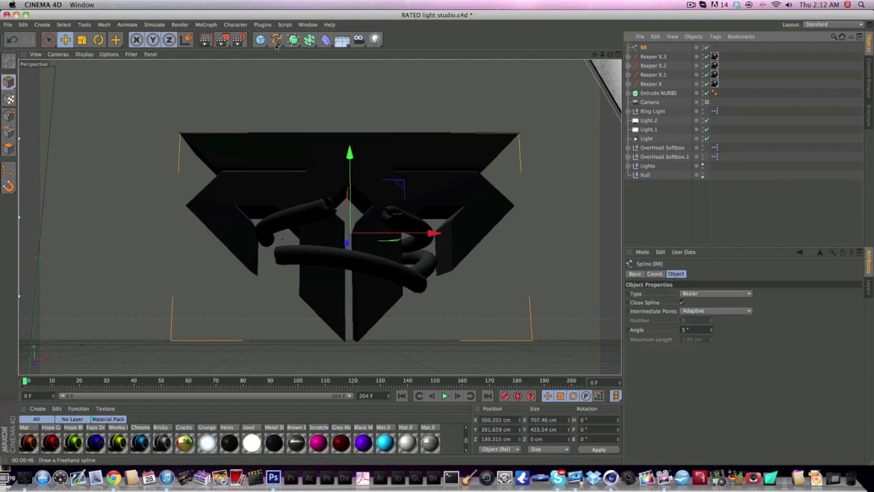
click(653, 53)
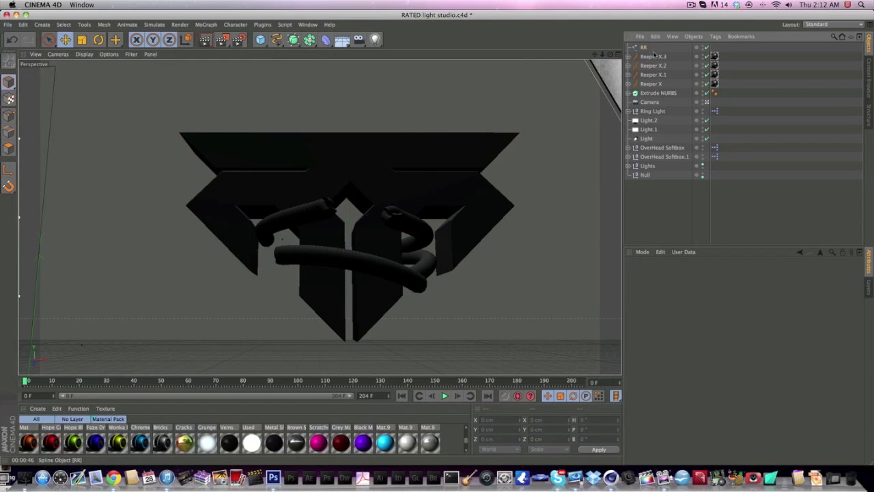
click(654, 56)
key(super+v)
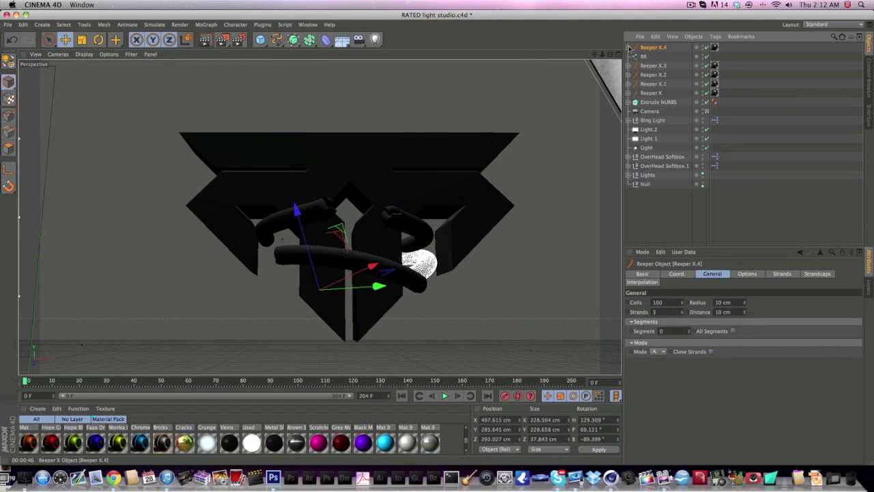
click(628, 47)
click(650, 56)
key(Delete)
mouse_move(647, 48)
mouse_down()
mouse_move(649, 60)
mouse_move(653, 47)
mouse_move(644, 49)
mouse_up()
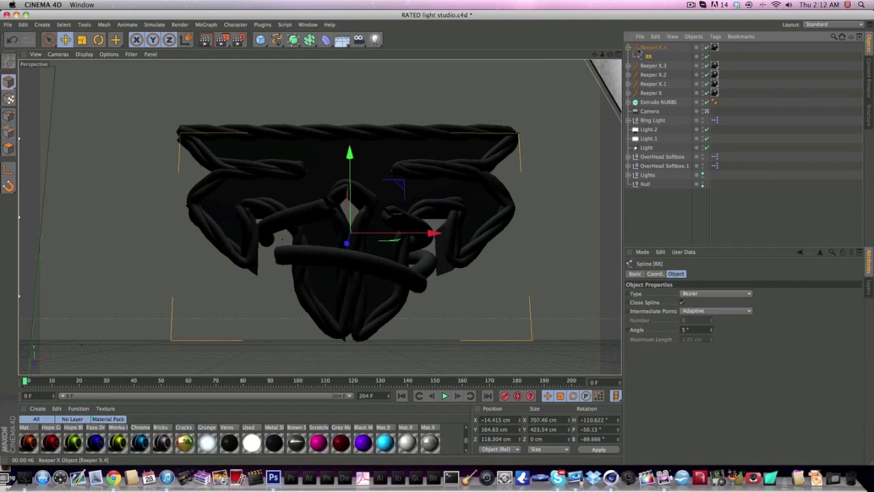
click(629, 47)
click(644, 48)
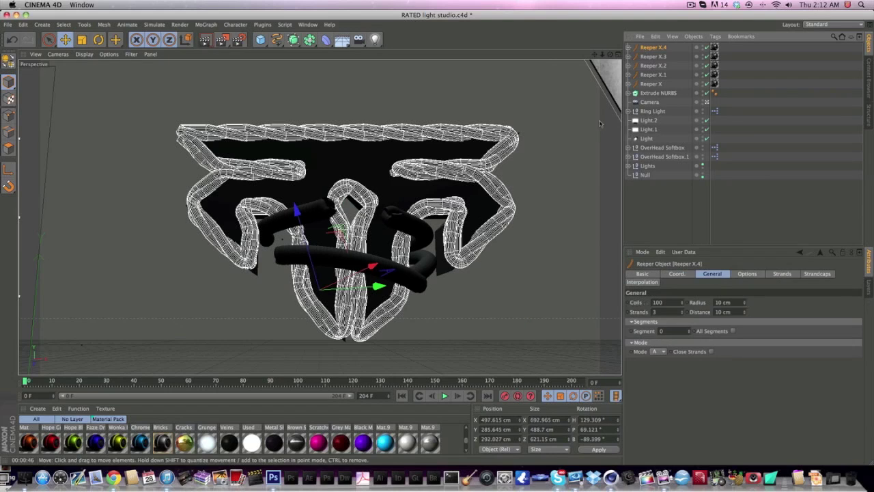
- Move the RR spline inside the outline rope to about X -2.4, Y 149.3, Z 113.8 cm, shifting it back into the logo
click(629, 48)
click(648, 56)
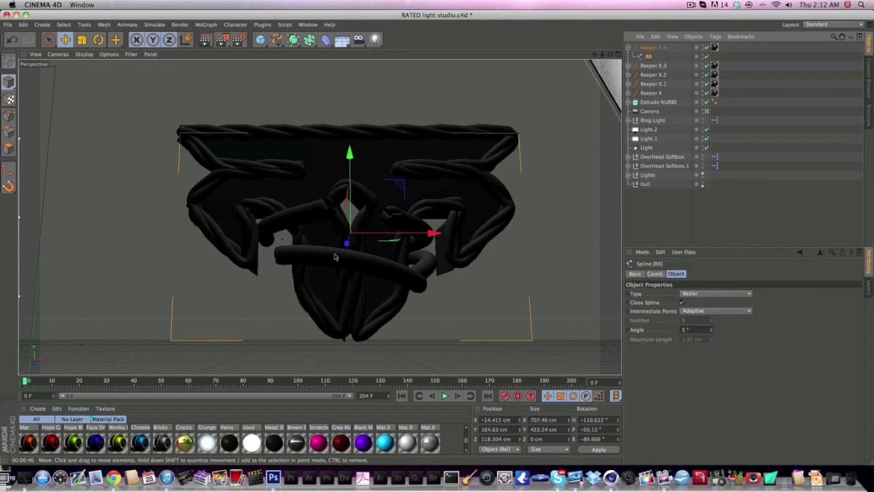
drag(346, 252, 345, 249)
click(82, 39)
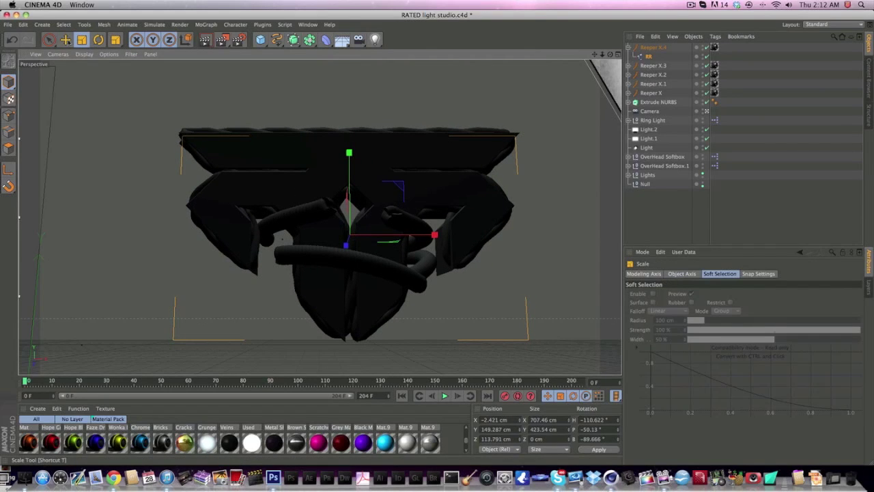
click(66, 39)
- Set the logo outline rope to 10 strands and 150 coils
click(653, 47)
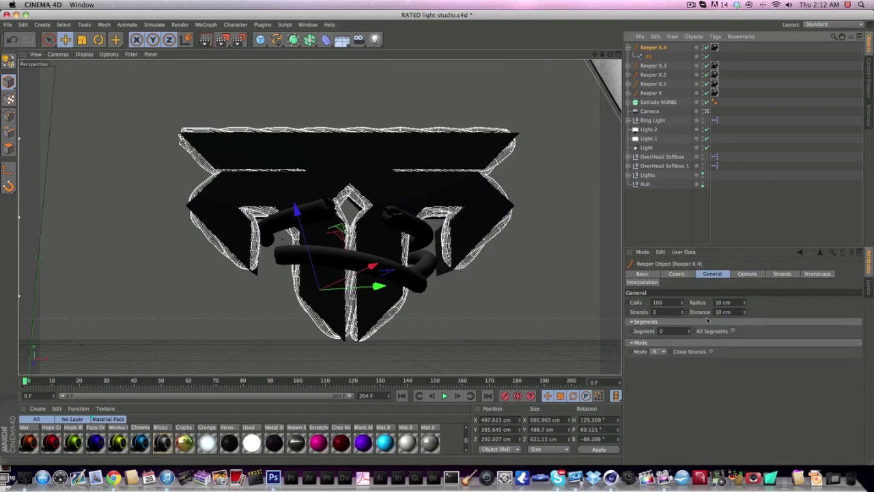
double_click(673, 313)
text(5)
key(Return)
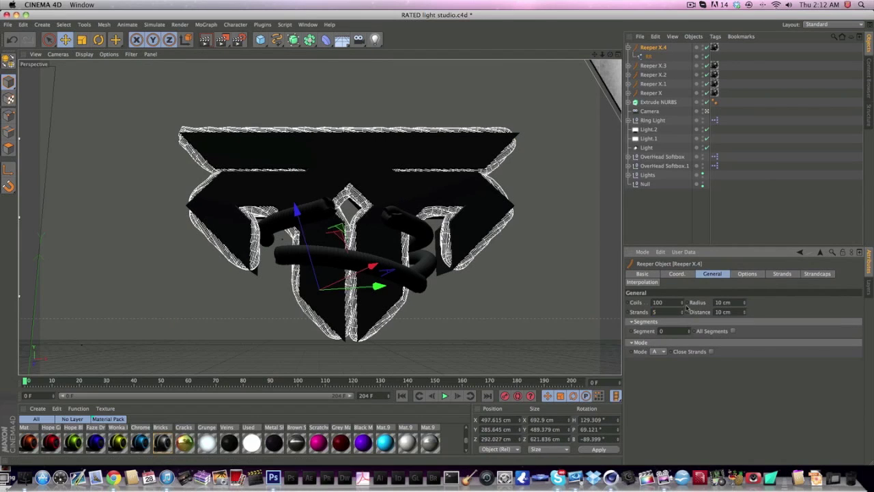
text(10)
key(Return)
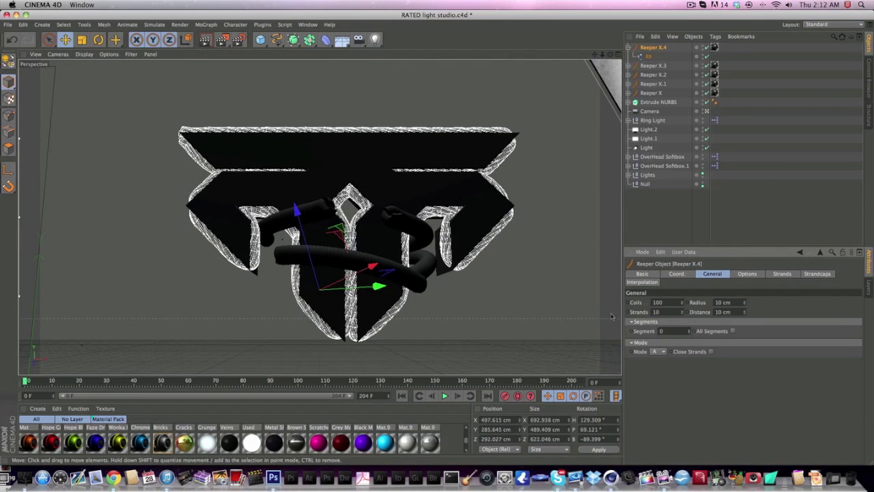
double_click(658, 302)
text(150)
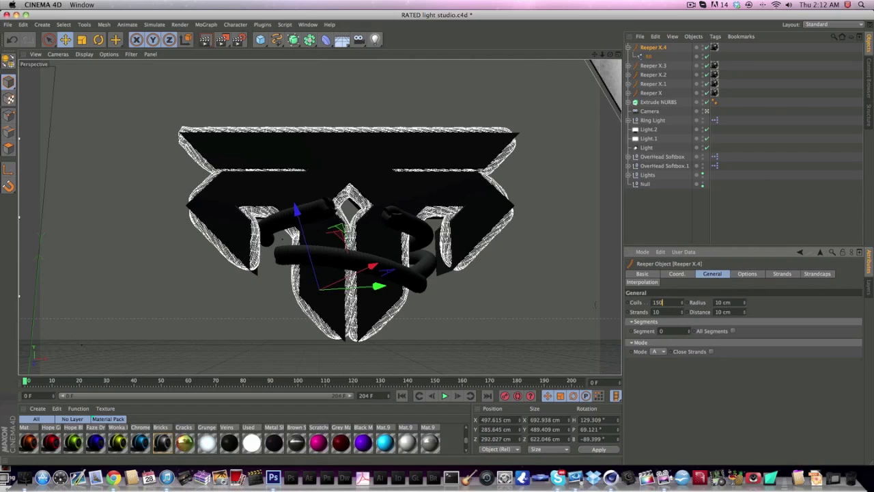
key(Return)
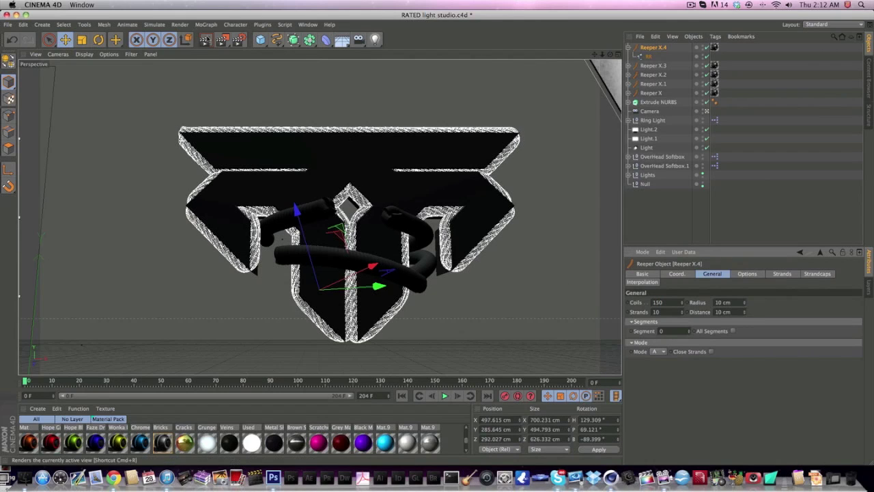
- Render the perspective view to preview the outline rope around the logo, continuing despite the missing textures
click(207, 39)
click(232, 158)
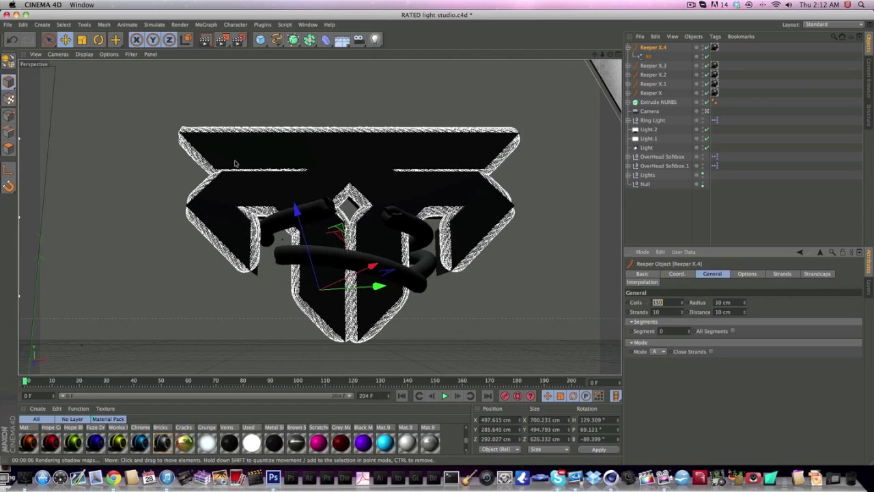
- Select all five Reeper X ropes together with the logo's Extrude NURBS
click(629, 48)
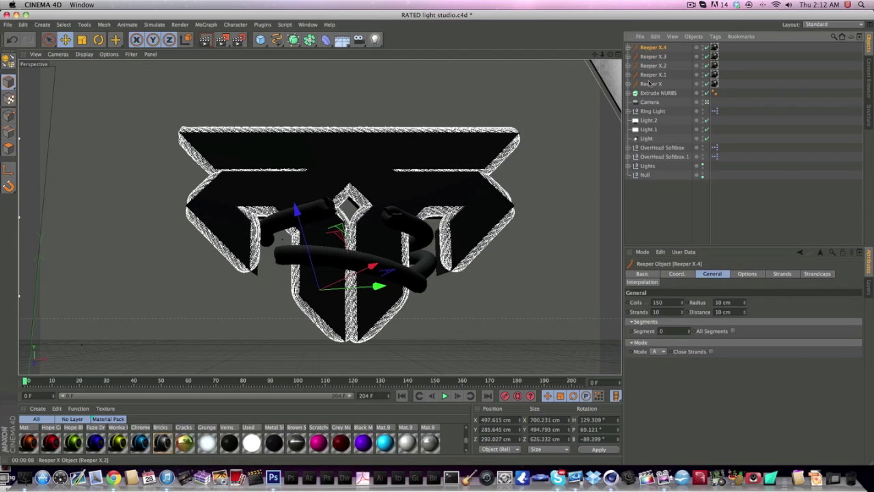
shift+click(656, 92)
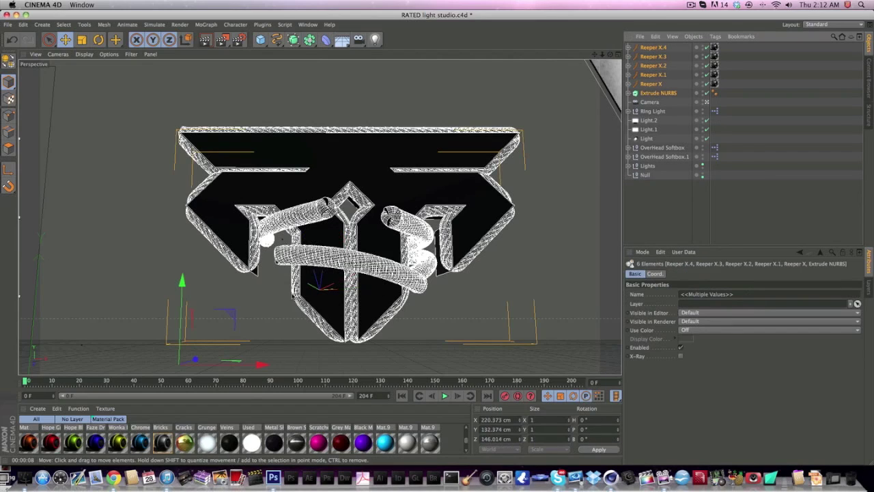